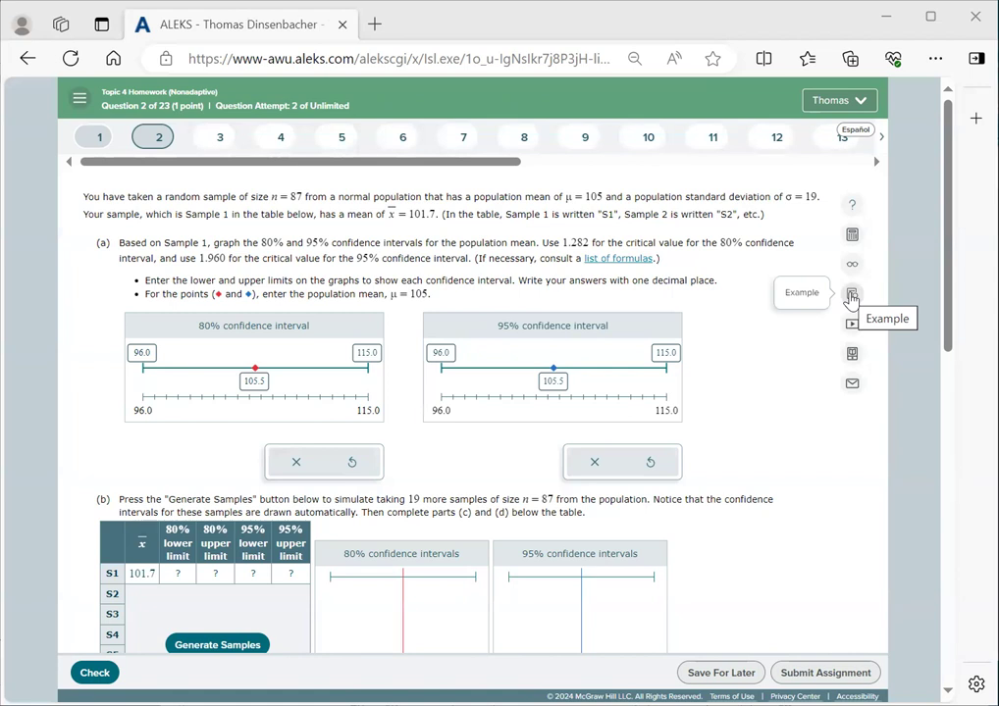
- Open the worked example for question 2 and read its sample question and background on confidence intervals
{"action": "left_click", "coordinate": [850, 297]}
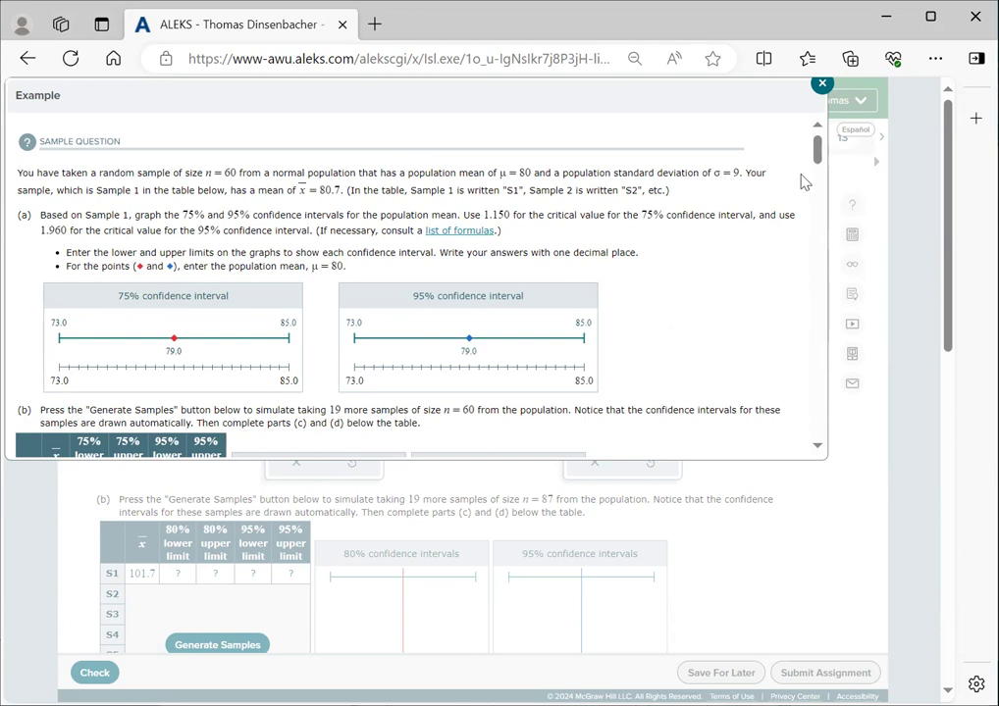
{"action": "left_click_drag", "start_coordinate": [817, 149], "coordinate": [820, 250]}
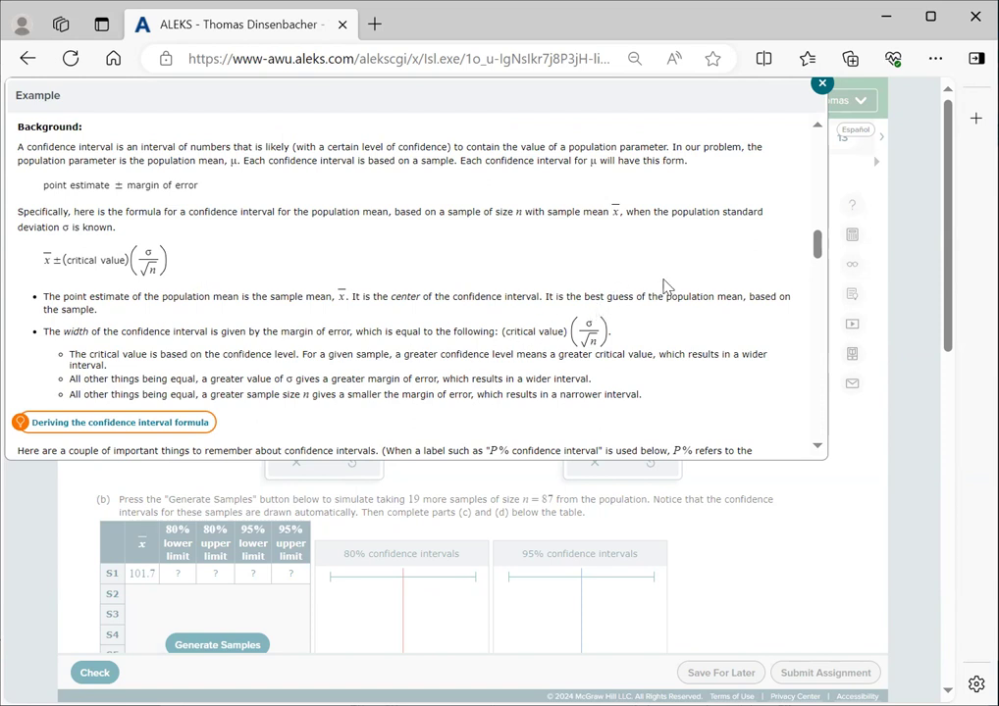
{"action": "scroll", "coordinate": [665, 285], "scroll_direction": "down", "scroll_amount": 1}
{"action": "scroll", "coordinate": [665, 285], "scroll_direction": "down", "scroll_amount": 1}
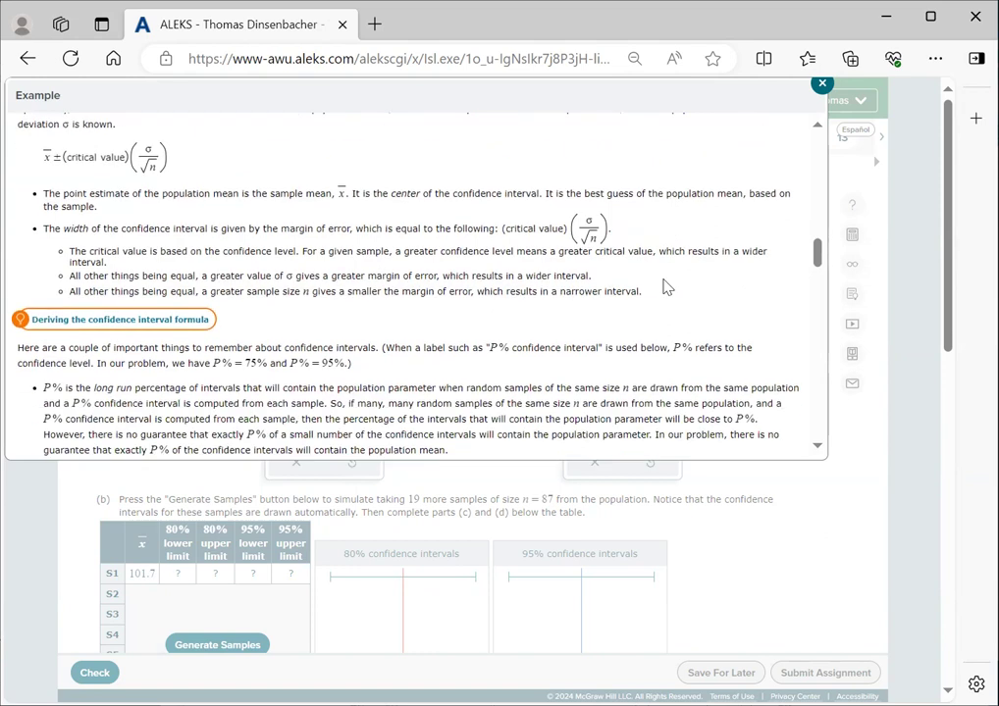
{"action": "scroll", "coordinate": [665, 285], "scroll_direction": "down", "scroll_amount": 3}
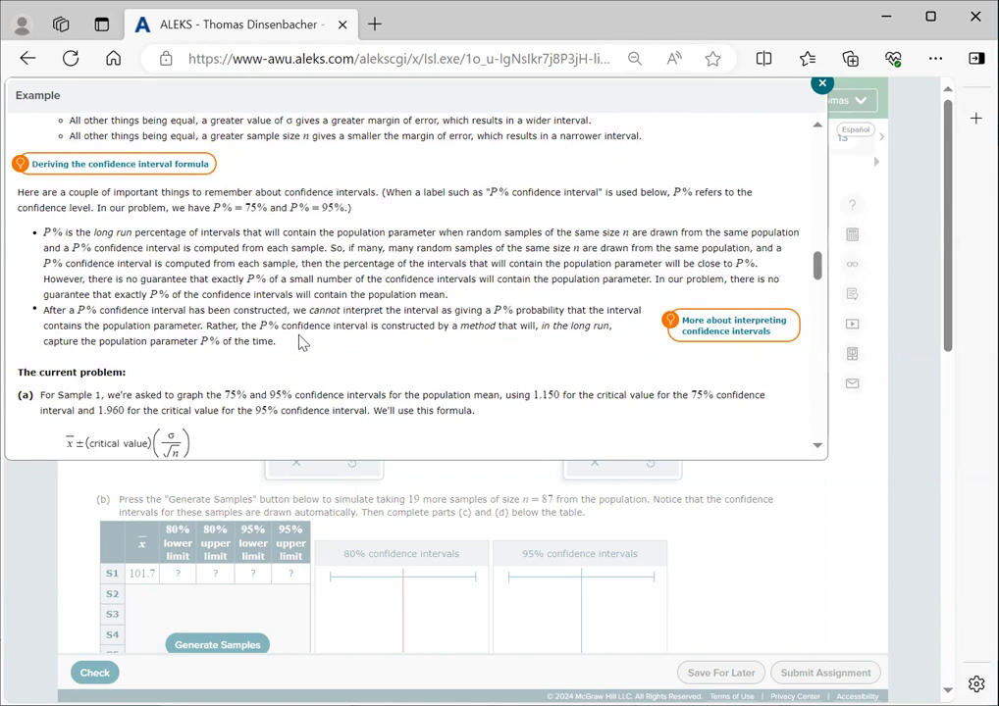
- Read the "Deriving the confidence interval formula" explanation in the example and close it
{"action": "left_click", "coordinate": [113, 169]}
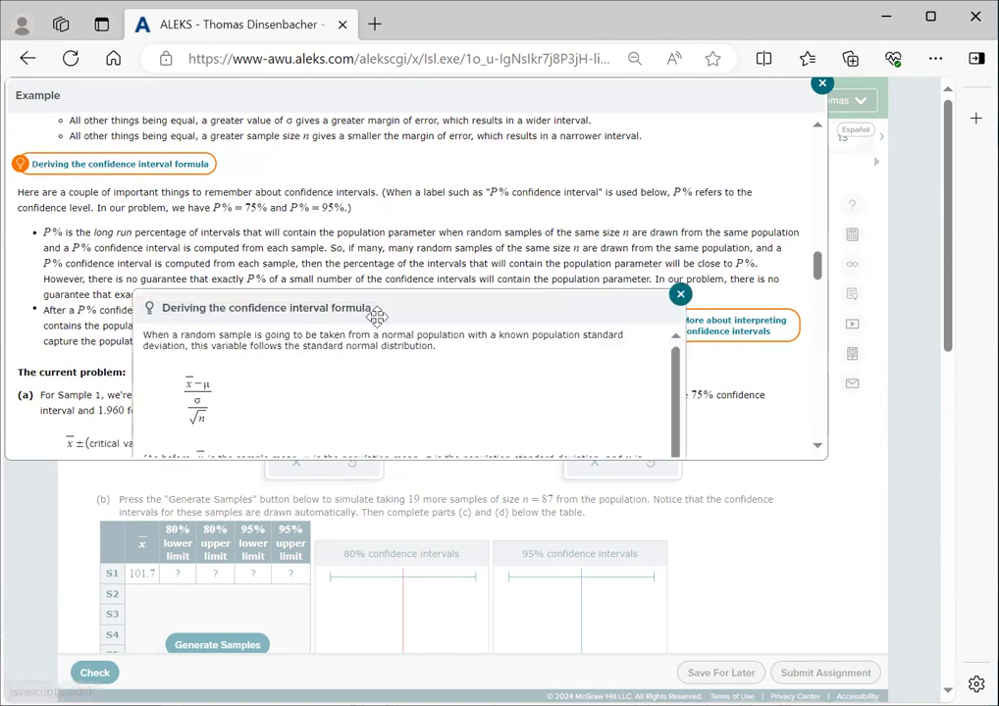
{"action": "scroll", "coordinate": [588, 350], "scroll_direction": "down", "scroll_amount": 2}
{"action": "scroll", "coordinate": [613, 347], "scroll_direction": "up", "scroll_amount": 2}
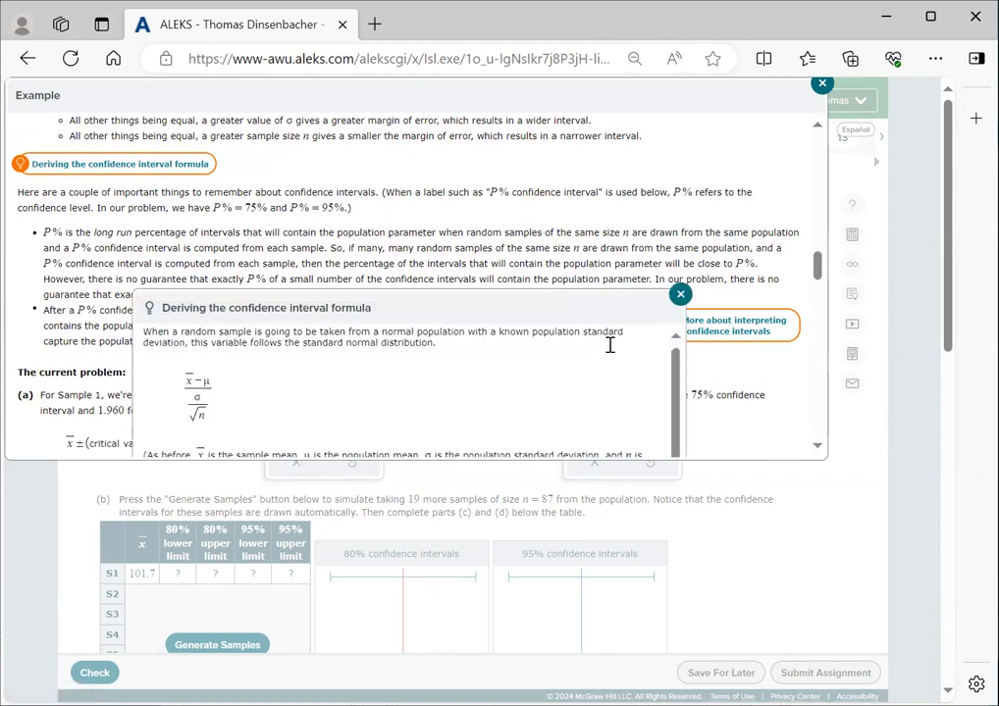
{"action": "left_click_drag", "start_coordinate": [816, 278], "coordinate": [817, 292]}
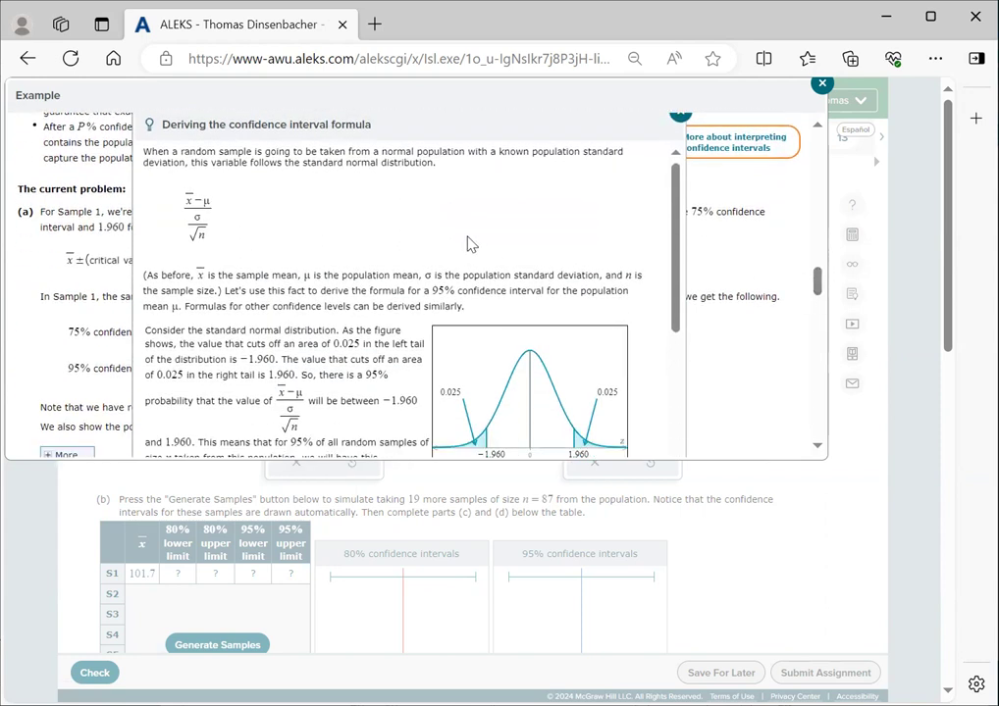
{"action": "scroll", "coordinate": [495, 242], "scroll_direction": "up", "scroll_amount": 1}
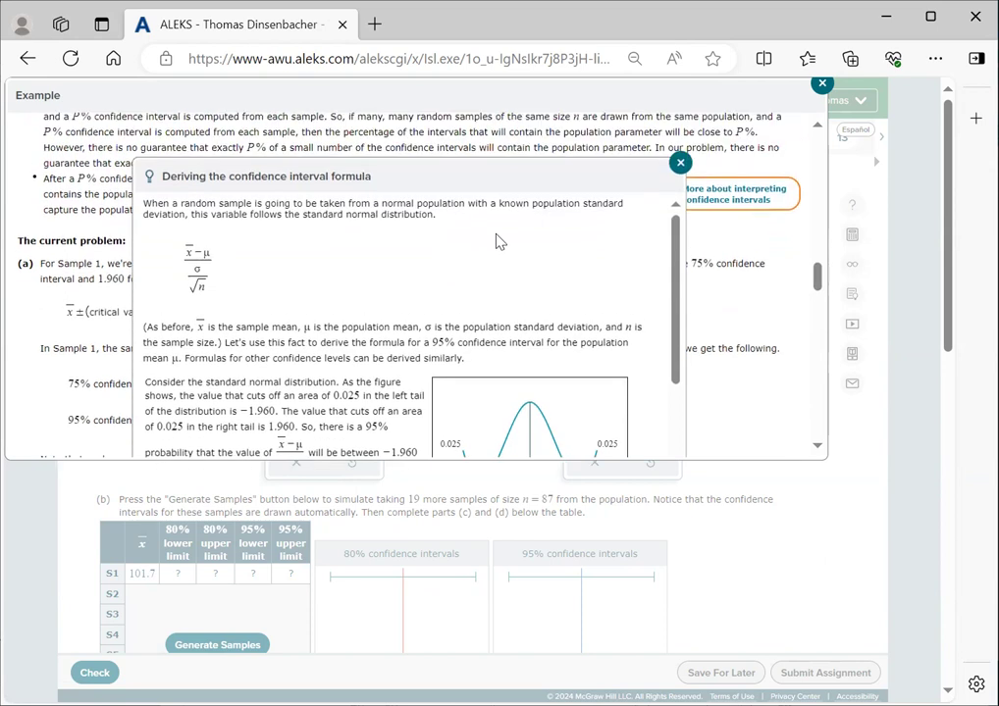
{"action": "scroll", "coordinate": [495, 241], "scroll_direction": "down", "scroll_amount": 4}
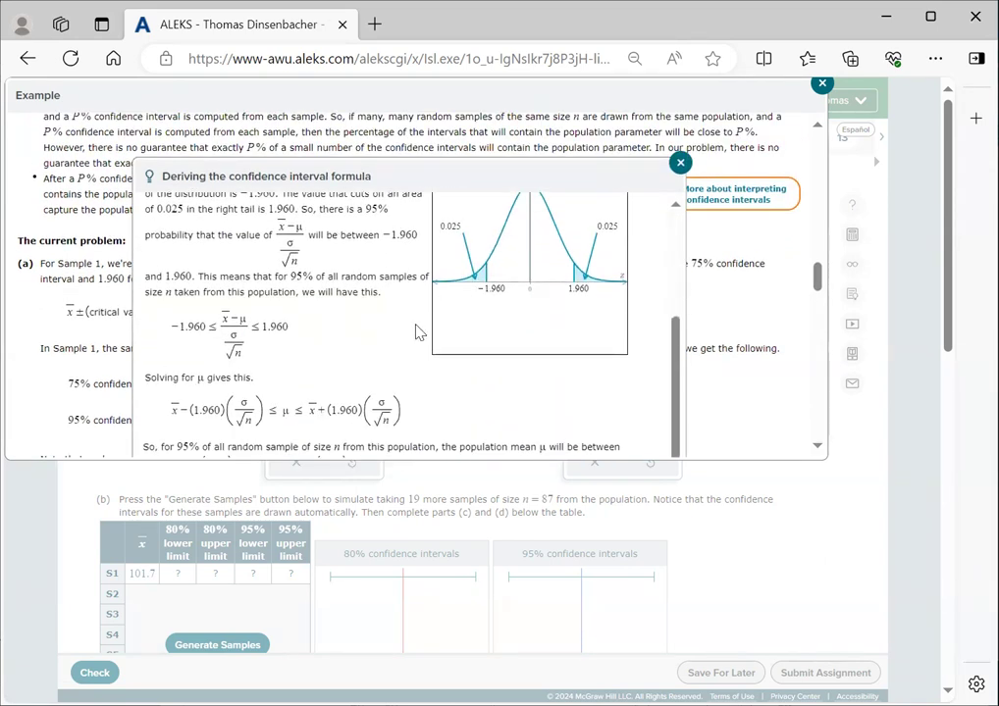
{"action": "scroll", "coordinate": [384, 343], "scroll_direction": "down", "scroll_amount": 2}
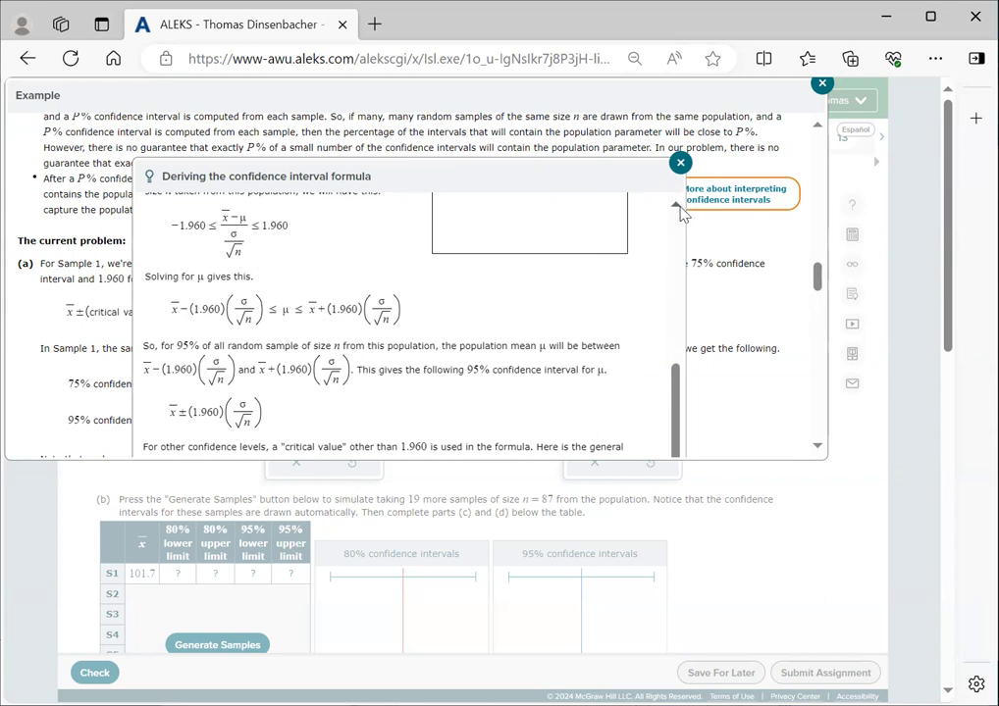
{"action": "left_click", "coordinate": [680, 164]}
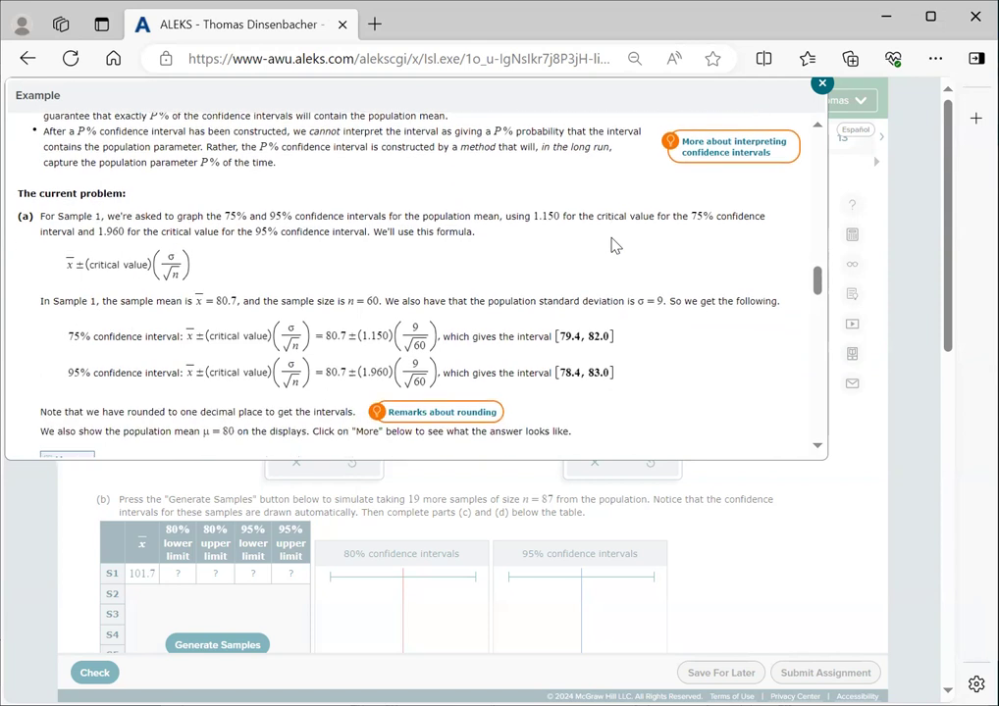
- Review the example's part (a) interval calculations, briefly showing and hiding the extra information with the answer graphs
{"action": "scroll", "coordinate": [614, 245], "scroll_direction": "down", "scroll_amount": 1}
{"action": "scroll", "coordinate": [614, 246], "scroll_direction": "down", "scroll_amount": 1}
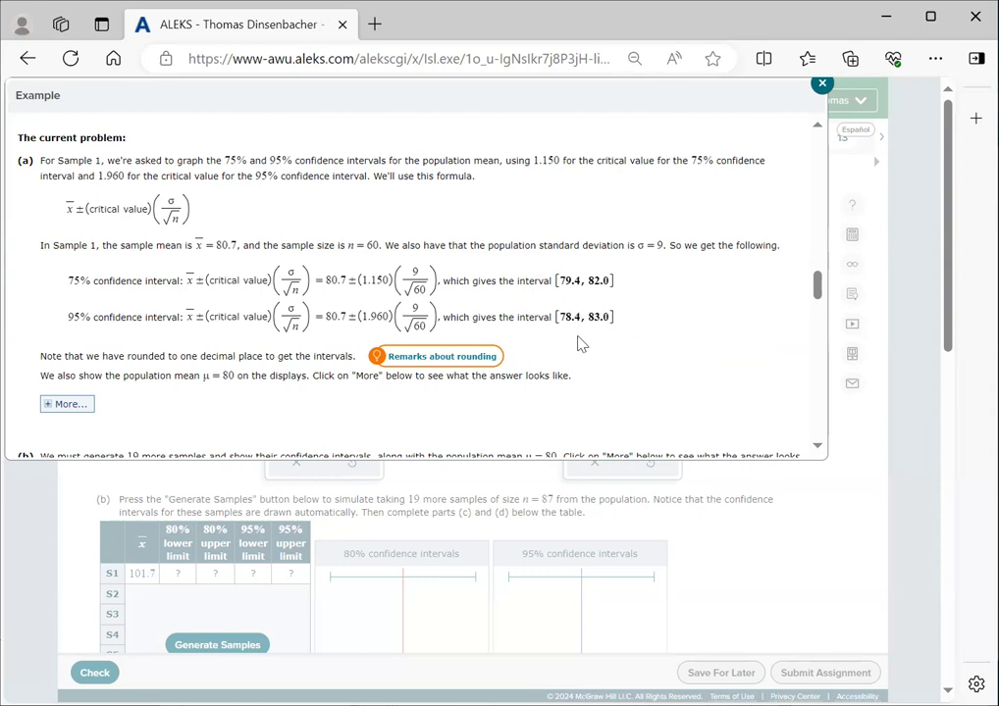
{"action": "scroll", "coordinate": [645, 351], "scroll_direction": "down", "scroll_amount": 1}
{"action": "scroll", "coordinate": [644, 351], "scroll_direction": "down", "scroll_amount": 2}
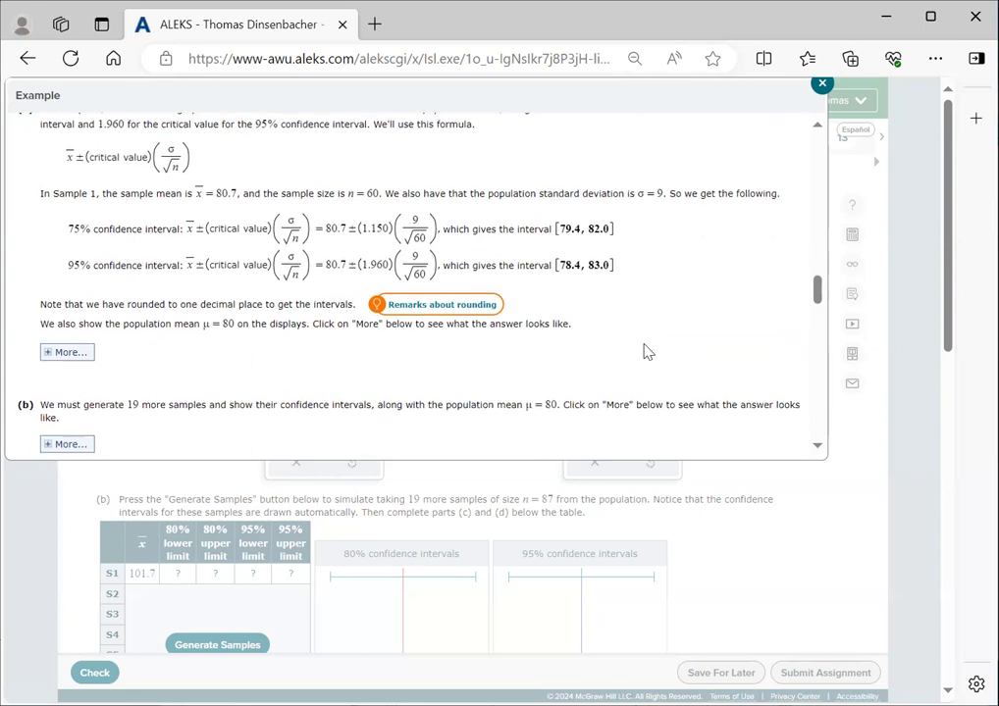
{"action": "scroll", "coordinate": [645, 350], "scroll_direction": "down", "scroll_amount": 1}
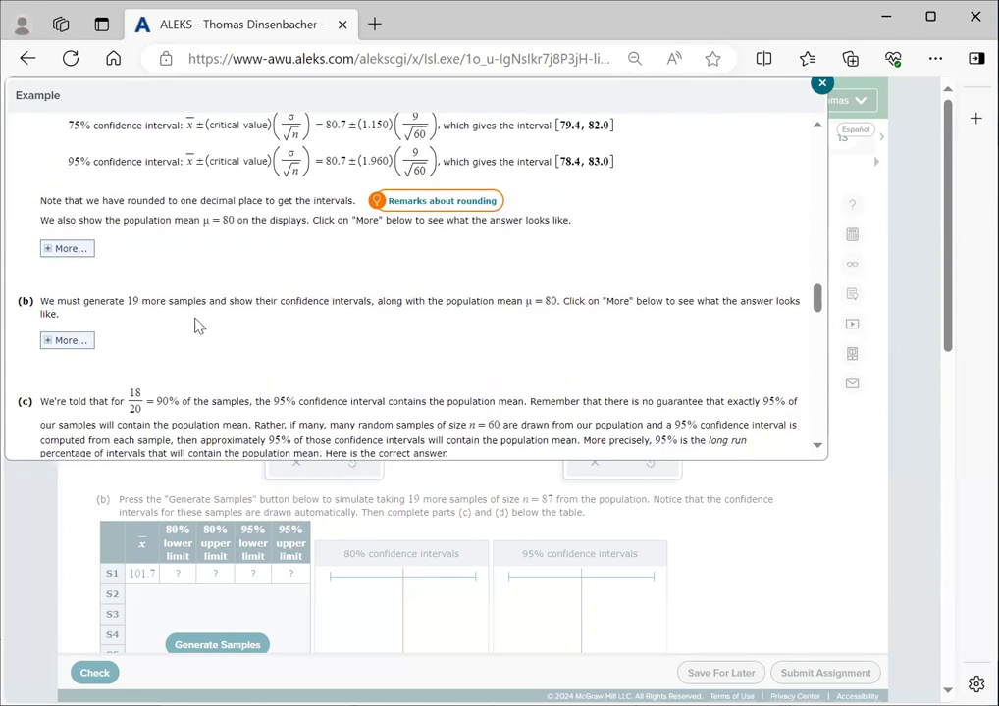
{"action": "left_click", "coordinate": [49, 251]}
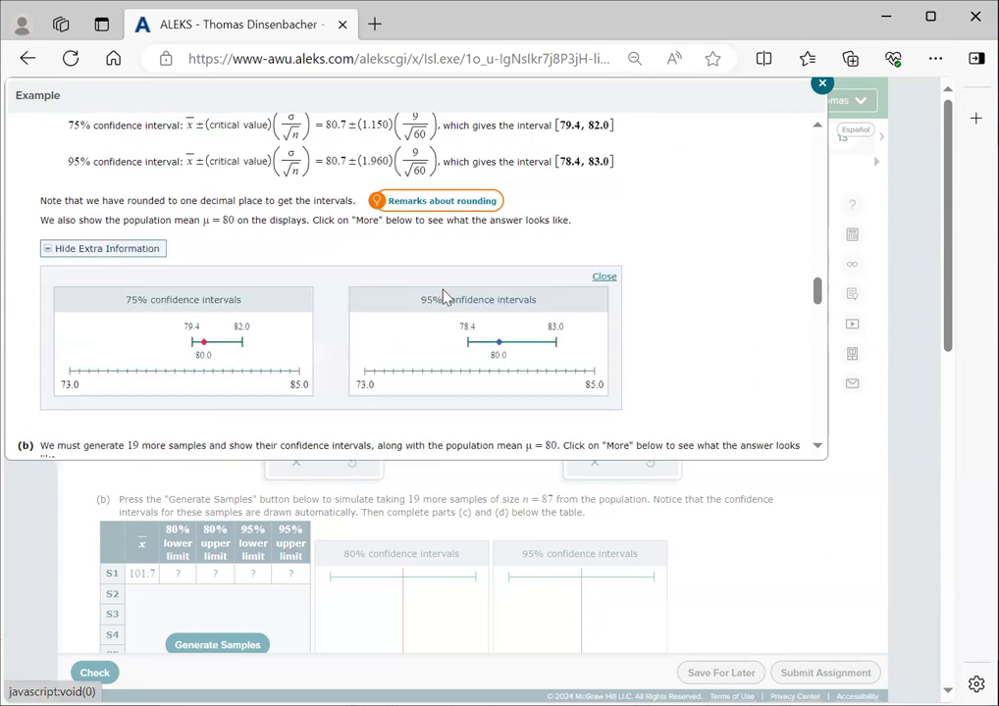
{"action": "left_click", "coordinate": [47, 251]}
- Expand the extra information for the example's part (b) and look through its 20-sample table and interval plots
{"action": "scroll", "coordinate": [429, 267], "scroll_direction": "down", "scroll_amount": 2}
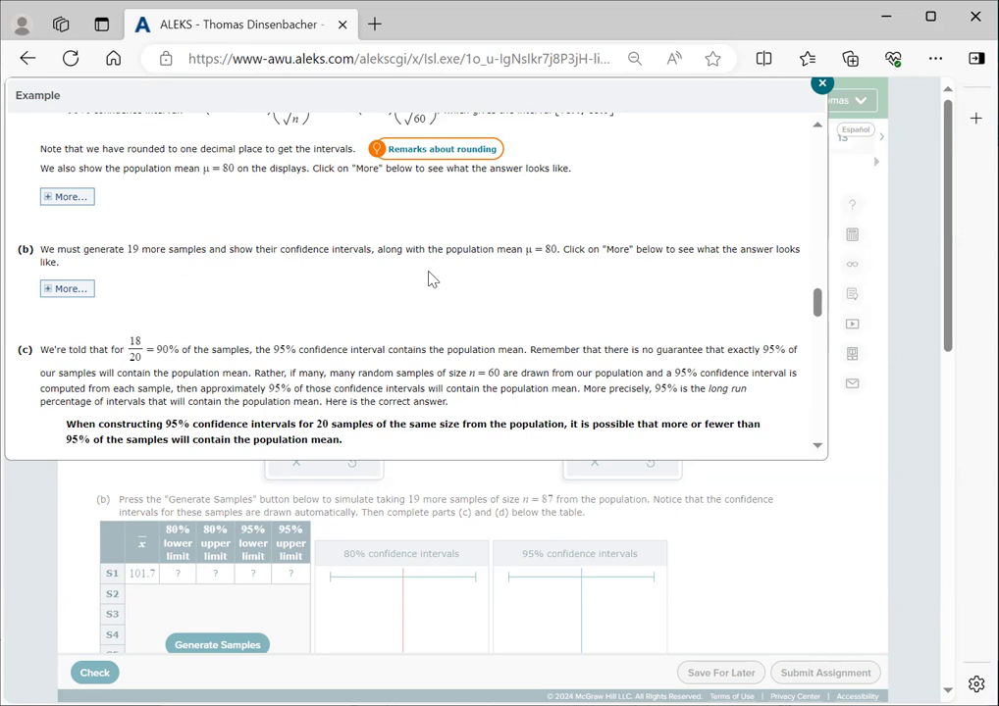
{"action": "scroll", "coordinate": [428, 279], "scroll_direction": "down", "scroll_amount": 1}
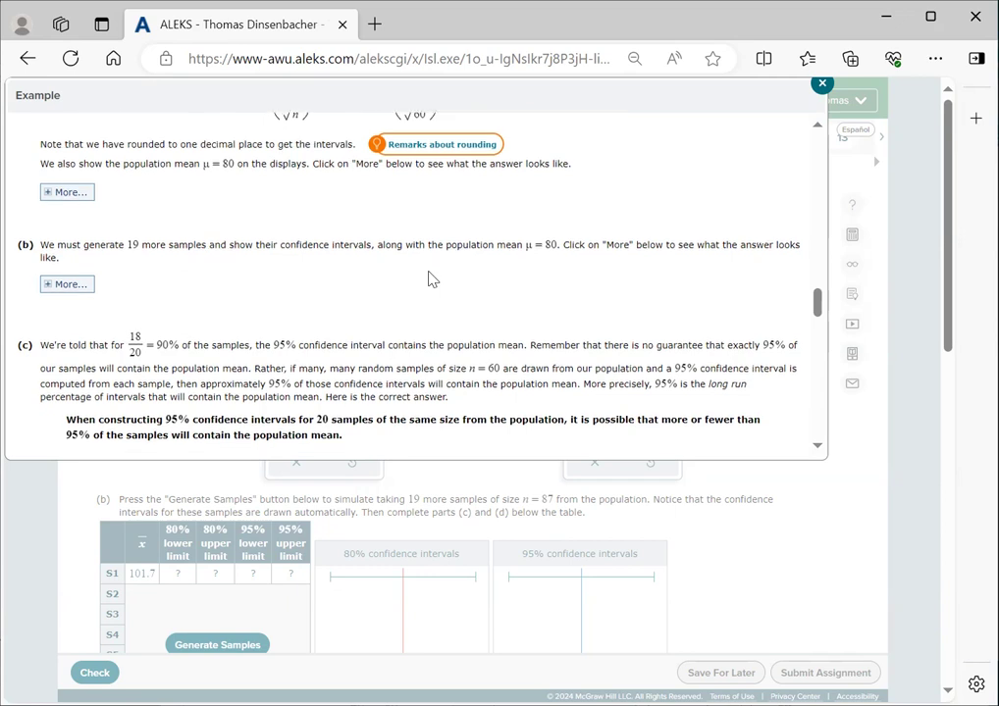
{"action": "scroll", "coordinate": [428, 279], "scroll_direction": "down", "scroll_amount": 1}
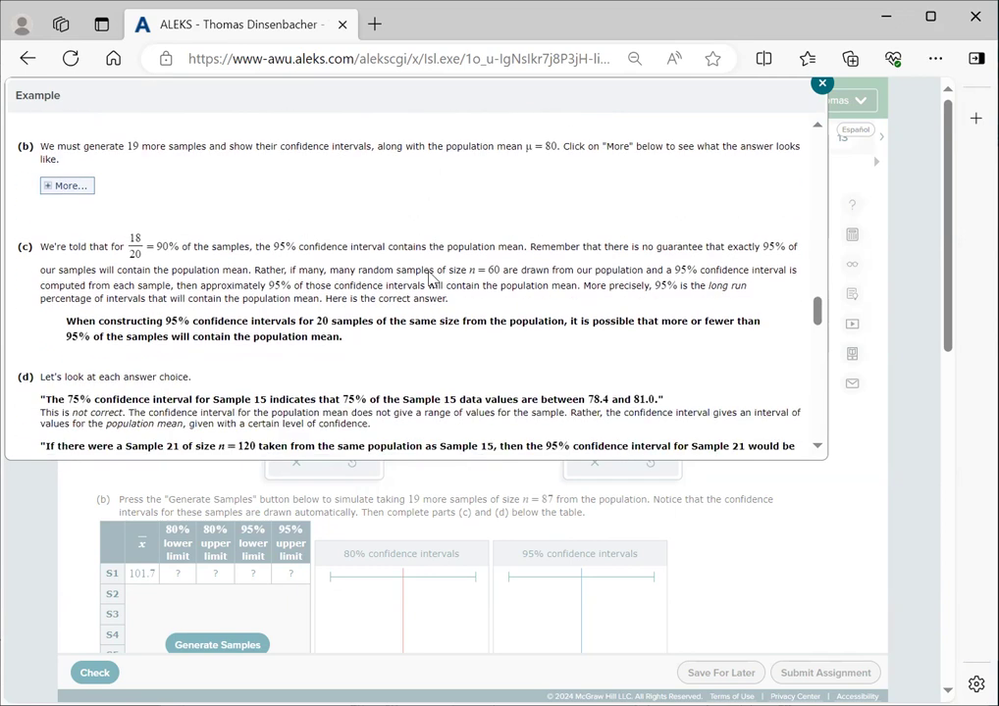
{"action": "left_click", "coordinate": [49, 186]}
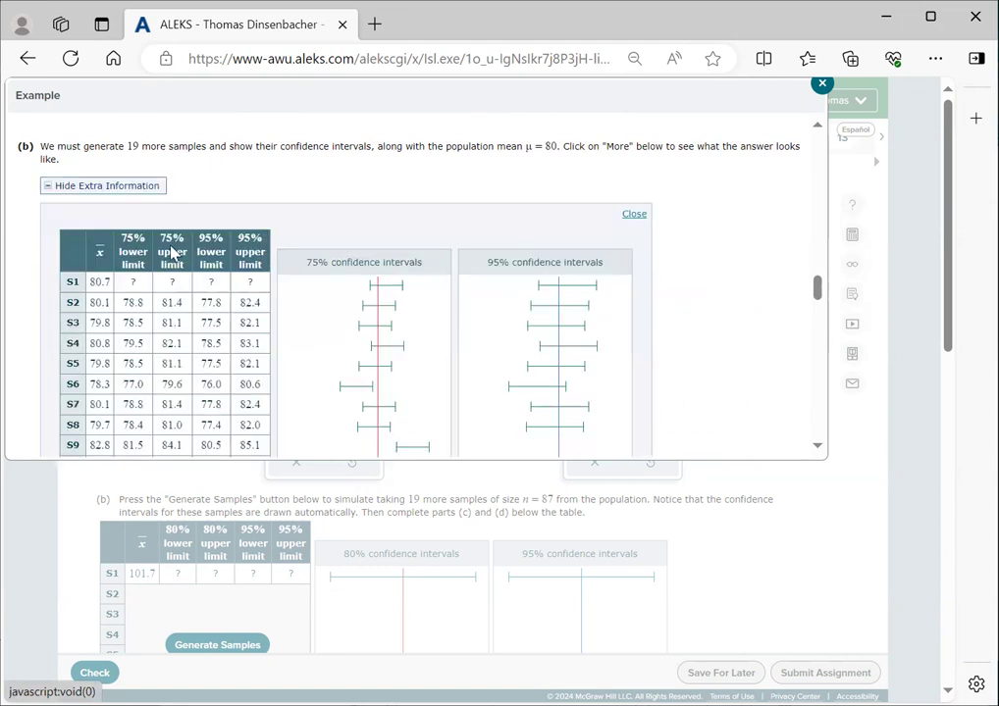
{"action": "scroll", "coordinate": [528, 290], "scroll_direction": "down", "scroll_amount": 4}
{"action": "scroll", "coordinate": [528, 290], "scroll_direction": "down", "scroll_amount": 5}
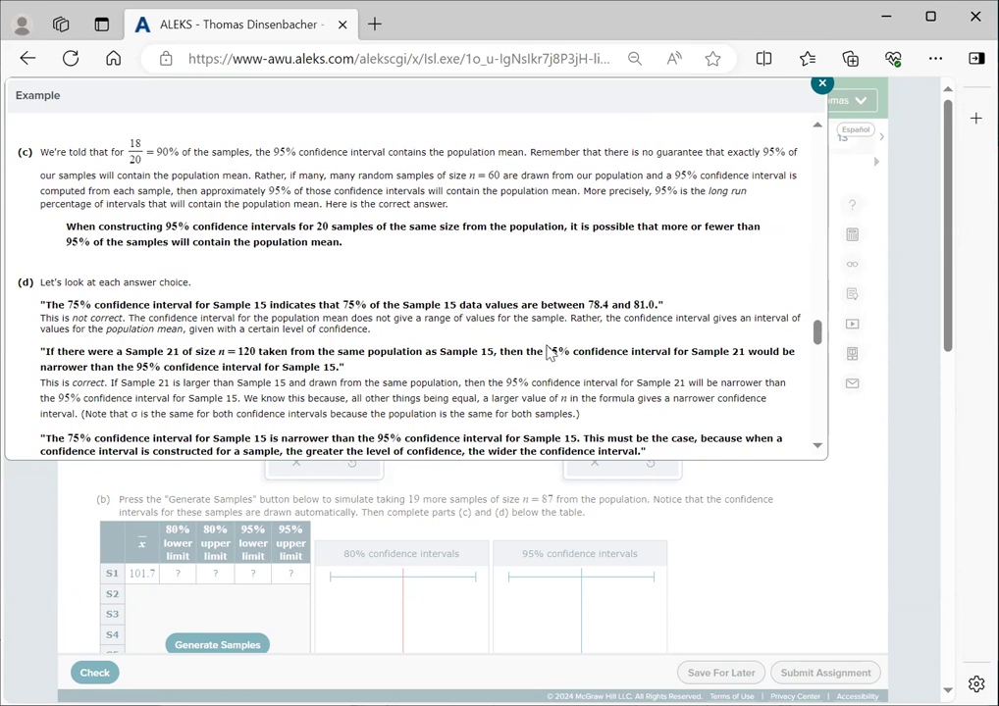
- Review the example's part (d) explanations and the complete answer section for parts (a) to (d), and close the example
{"action": "scroll", "coordinate": [550, 353], "scroll_direction": "down", "scroll_amount": 1}
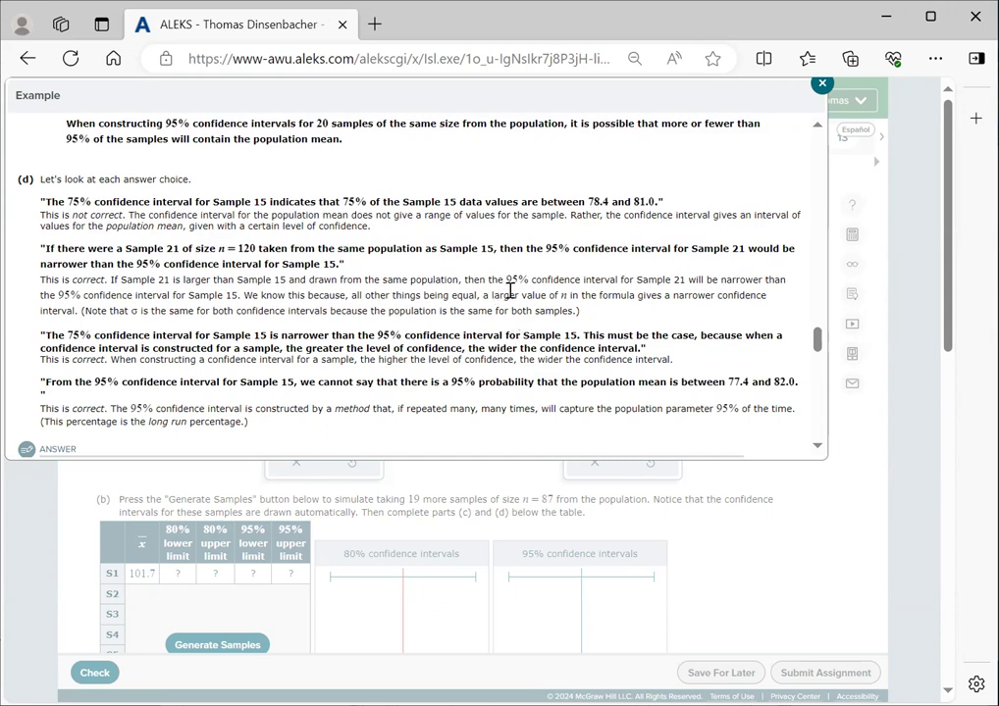
{"action": "scroll", "coordinate": [504, 330], "scroll_direction": "down", "scroll_amount": 1}
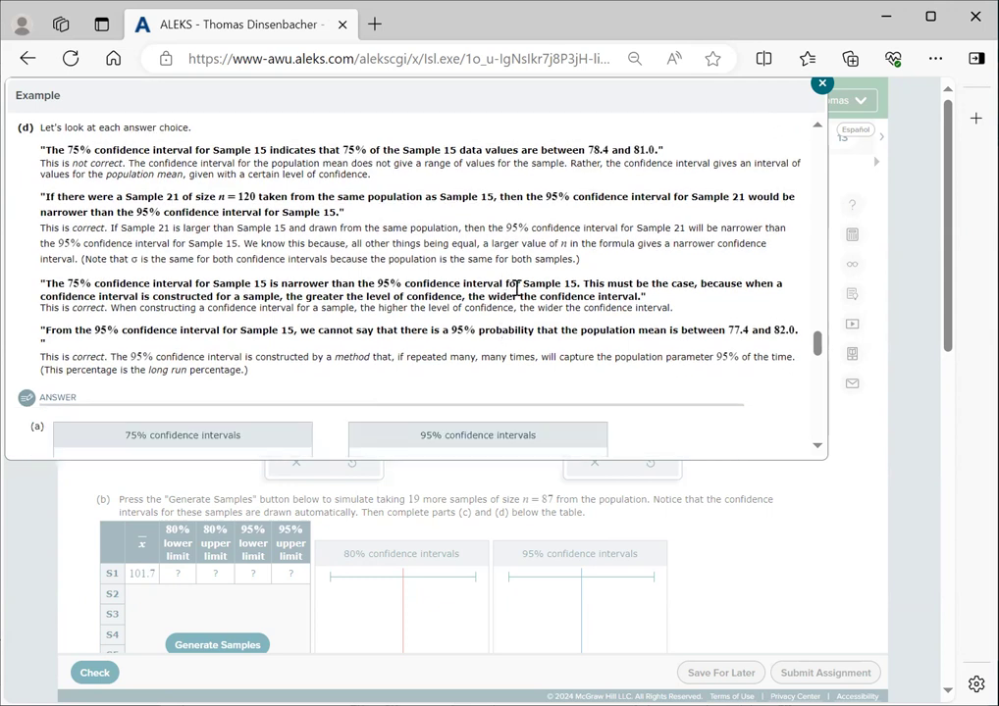
{"action": "scroll", "coordinate": [565, 282], "scroll_direction": "down", "scroll_amount": 2}
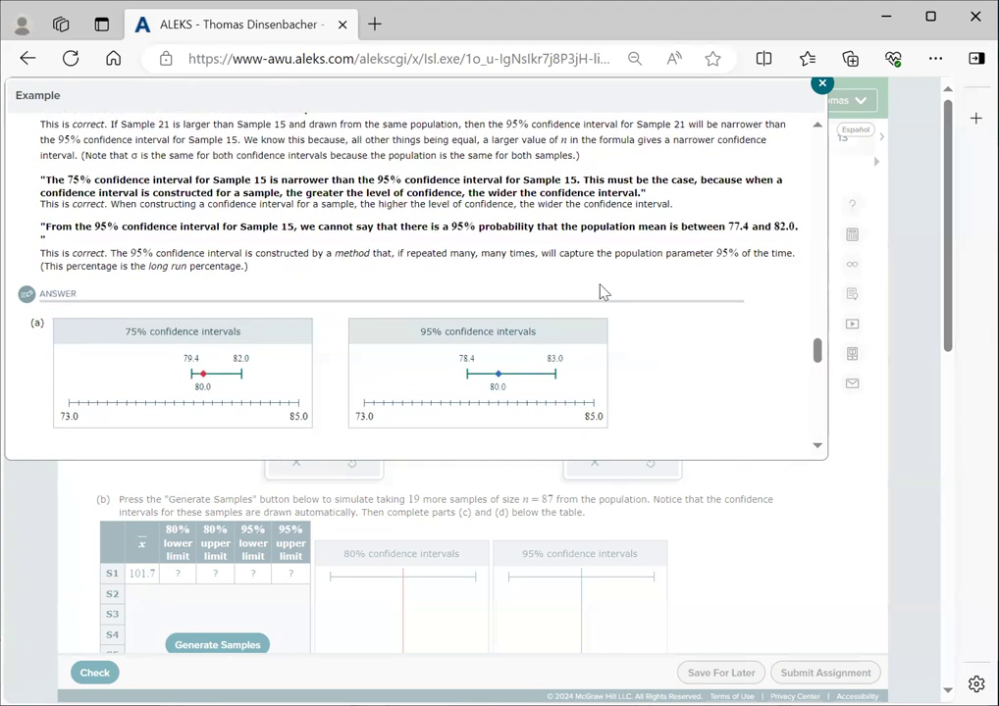
{"action": "scroll", "coordinate": [628, 299], "scroll_direction": "down", "scroll_amount": 4}
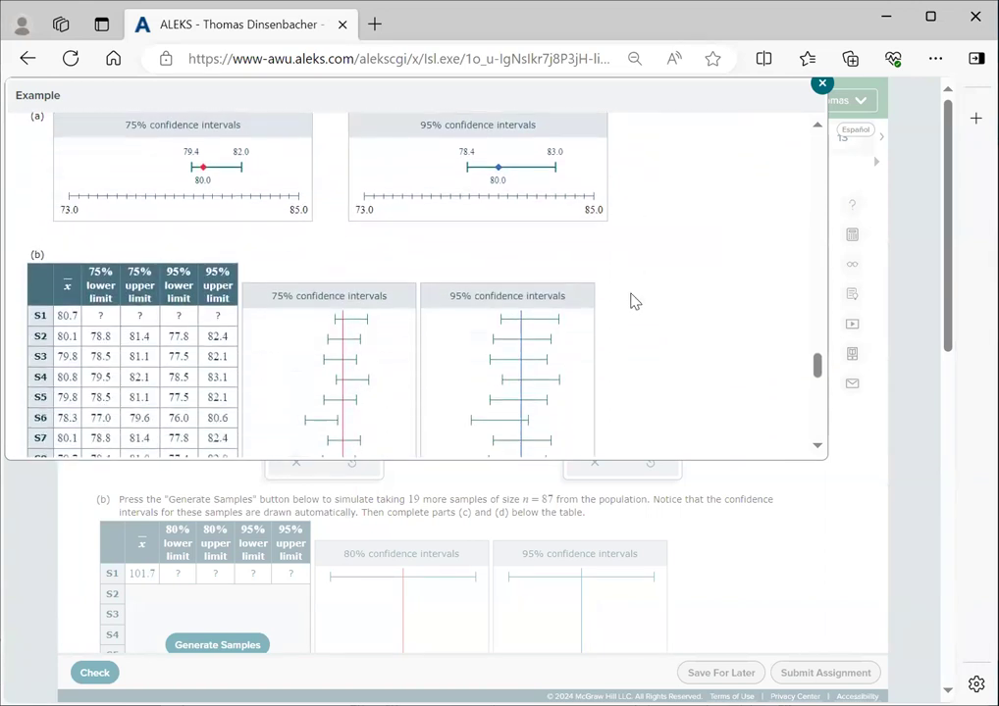
{"action": "scroll", "coordinate": [633, 301], "scroll_direction": "up", "scroll_amount": 1}
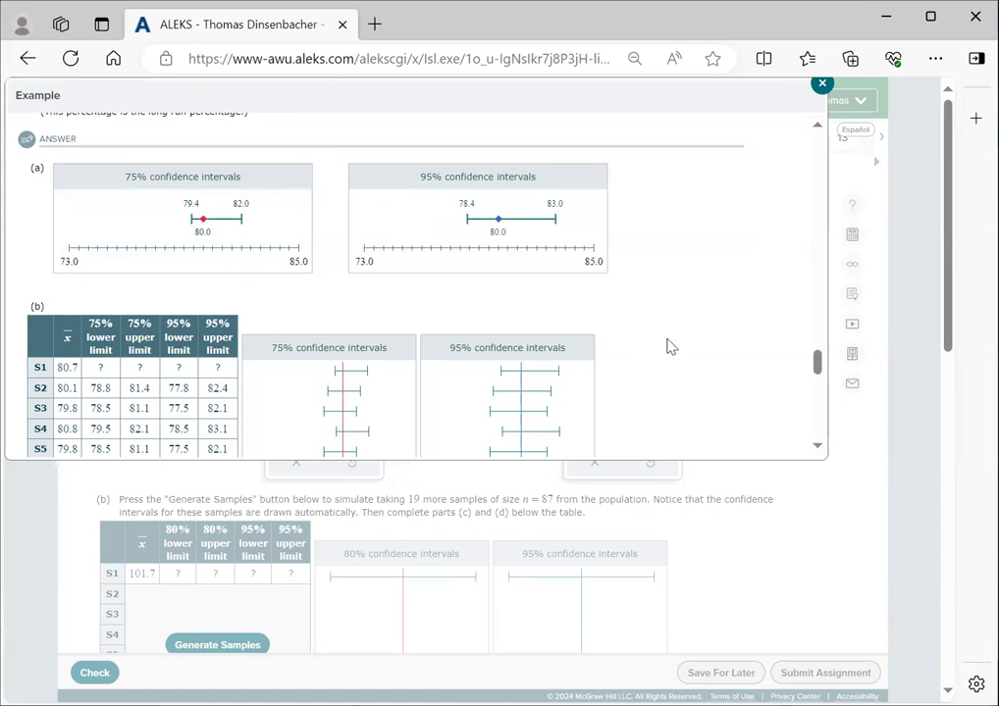
{"action": "scroll", "coordinate": [671, 348], "scroll_direction": "down", "scroll_amount": 5}
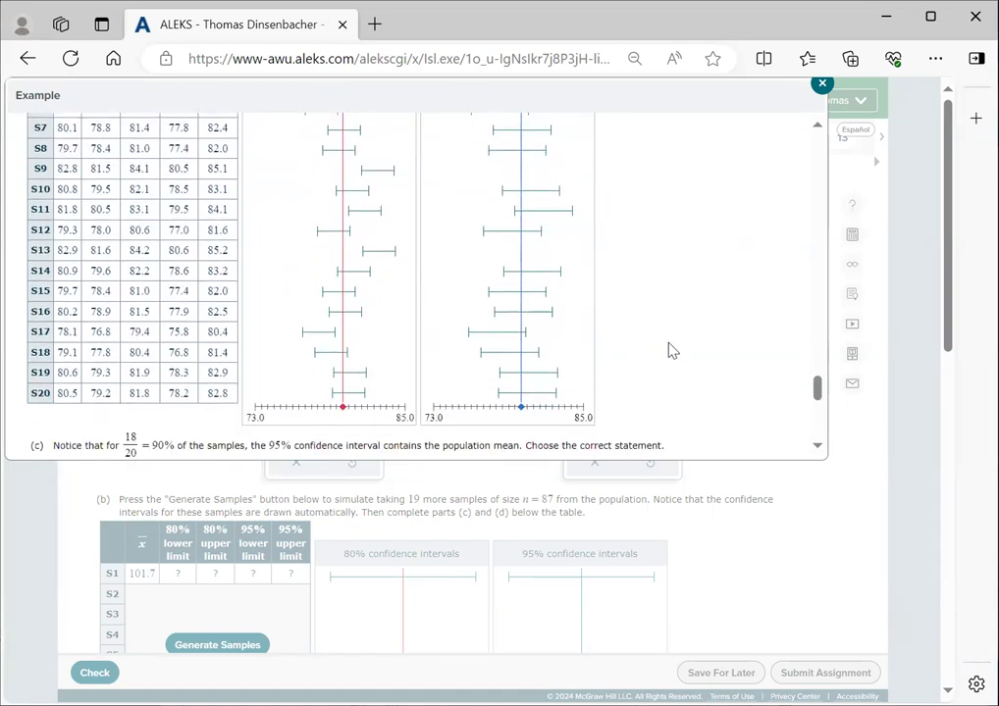
{"action": "scroll", "coordinate": [668, 343], "scroll_direction": "down", "scroll_amount": 6}
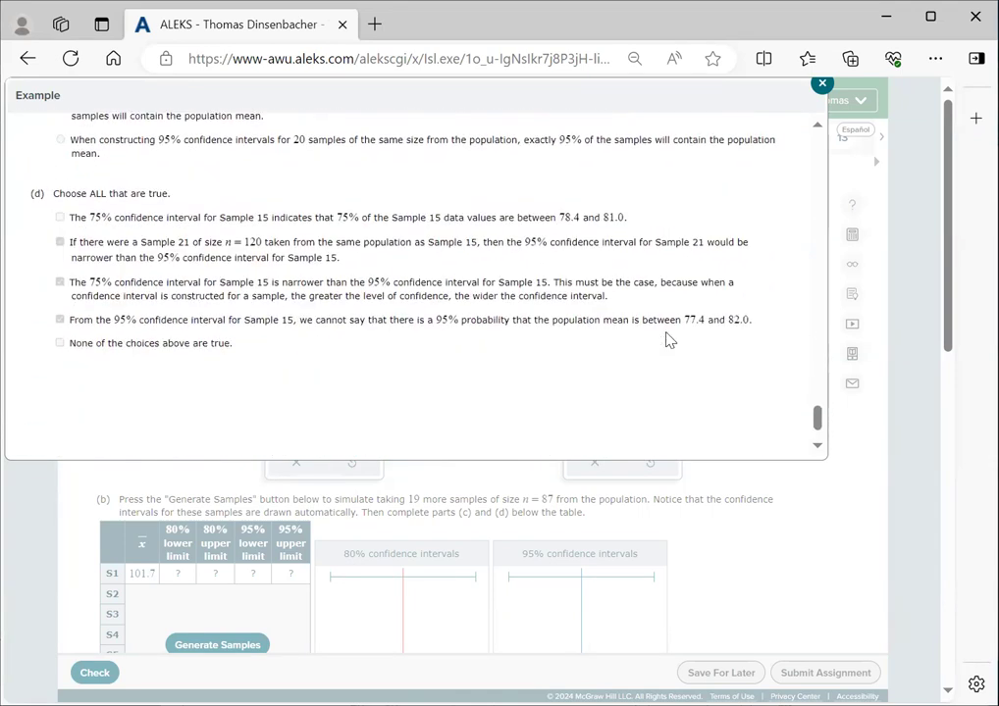
{"action": "scroll", "coordinate": [668, 340], "scroll_direction": "down", "scroll_amount": 1}
{"action": "scroll", "coordinate": [665, 339], "scroll_direction": "up", "scroll_amount": 2}
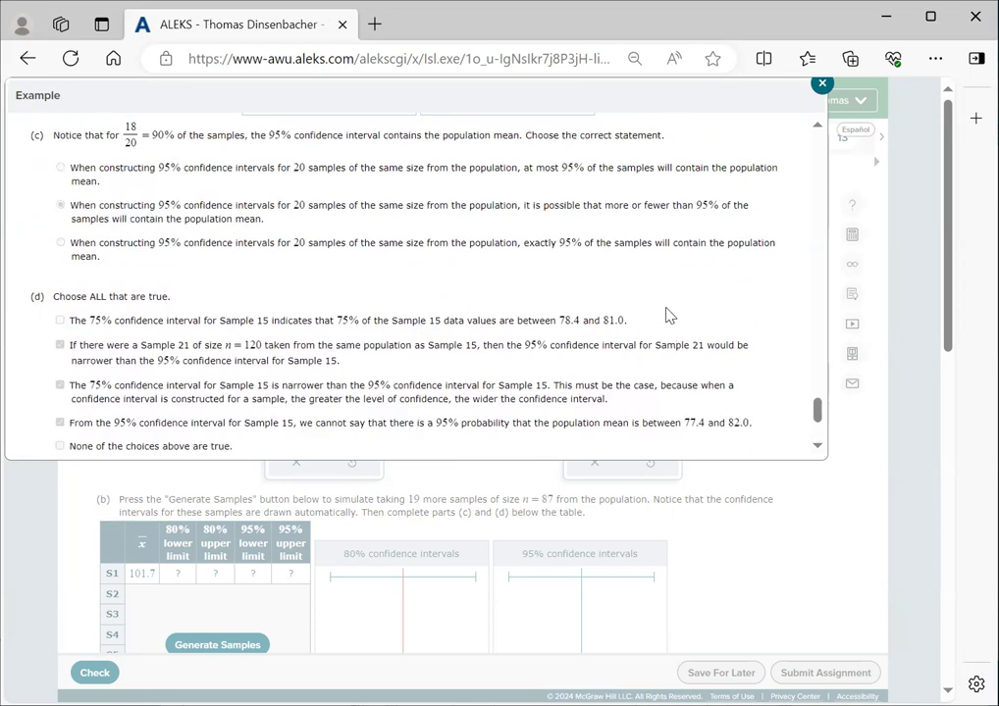
{"action": "scroll", "coordinate": [669, 334], "scroll_direction": "up", "scroll_amount": 10}
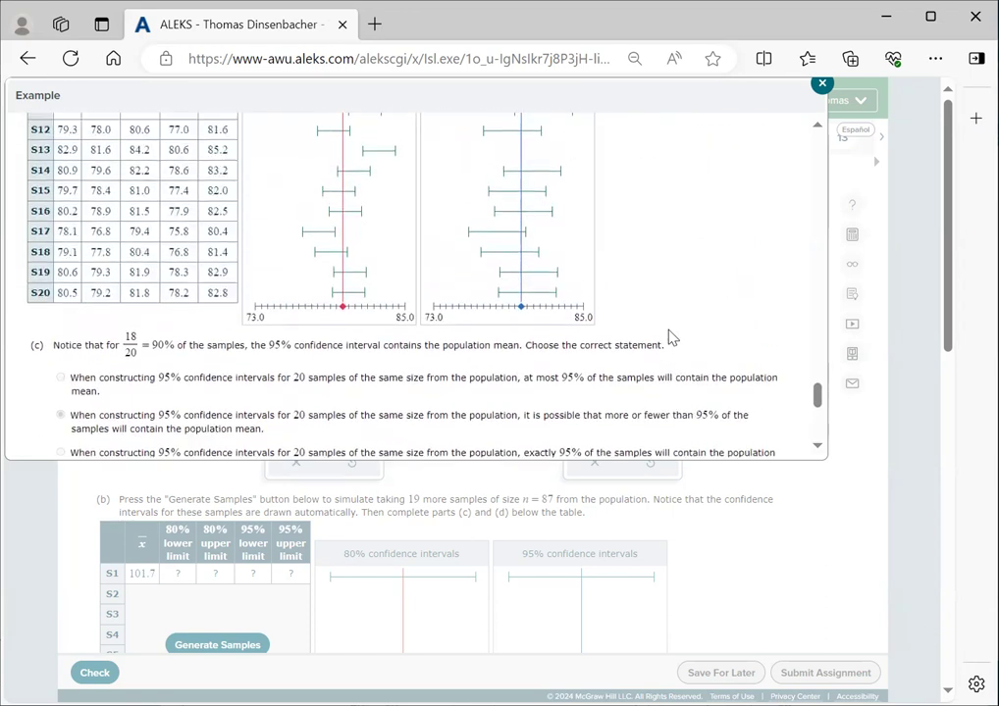
{"action": "scroll", "coordinate": [670, 336], "scroll_direction": "up", "scroll_amount": 3}
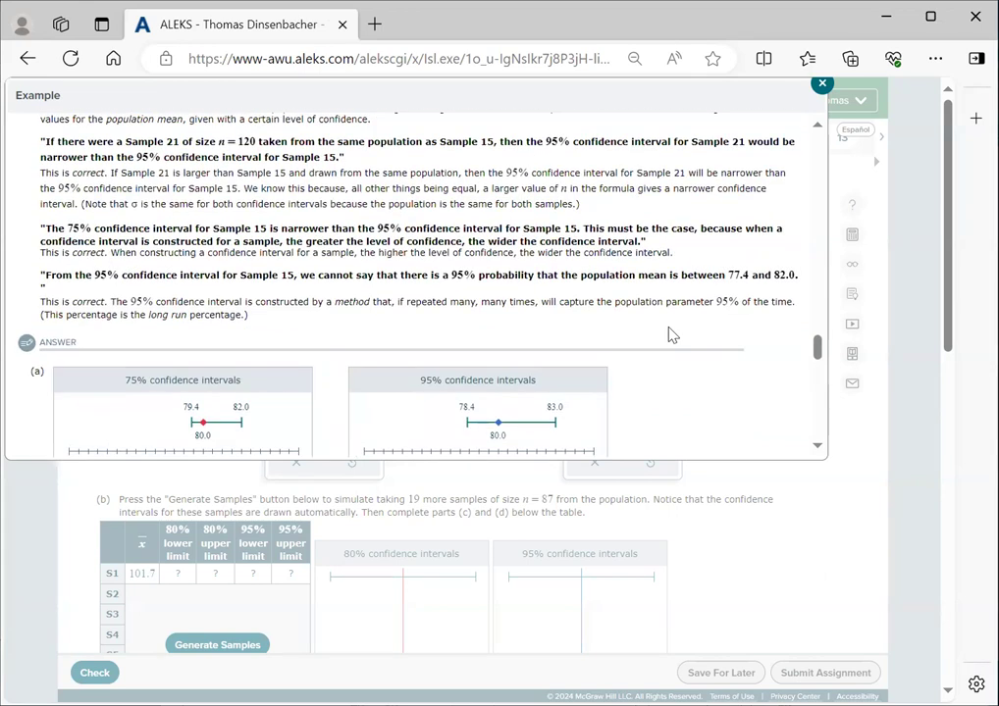
{"action": "scroll", "coordinate": [670, 336], "scroll_direction": "down", "scroll_amount": 5}
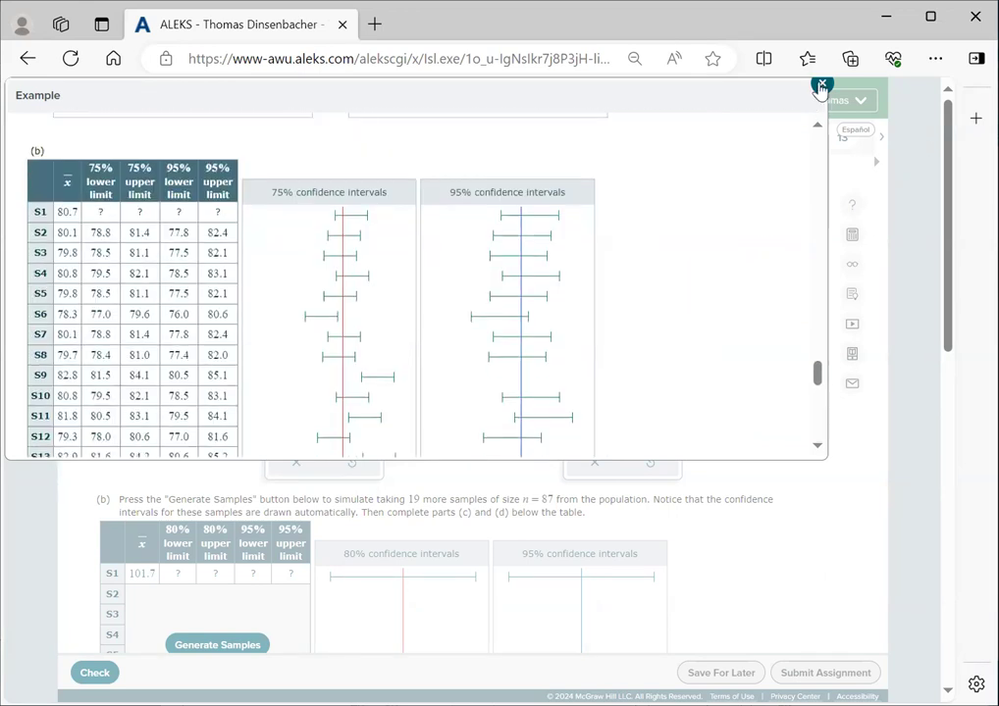
{"action": "left_click", "coordinate": [821, 86]}
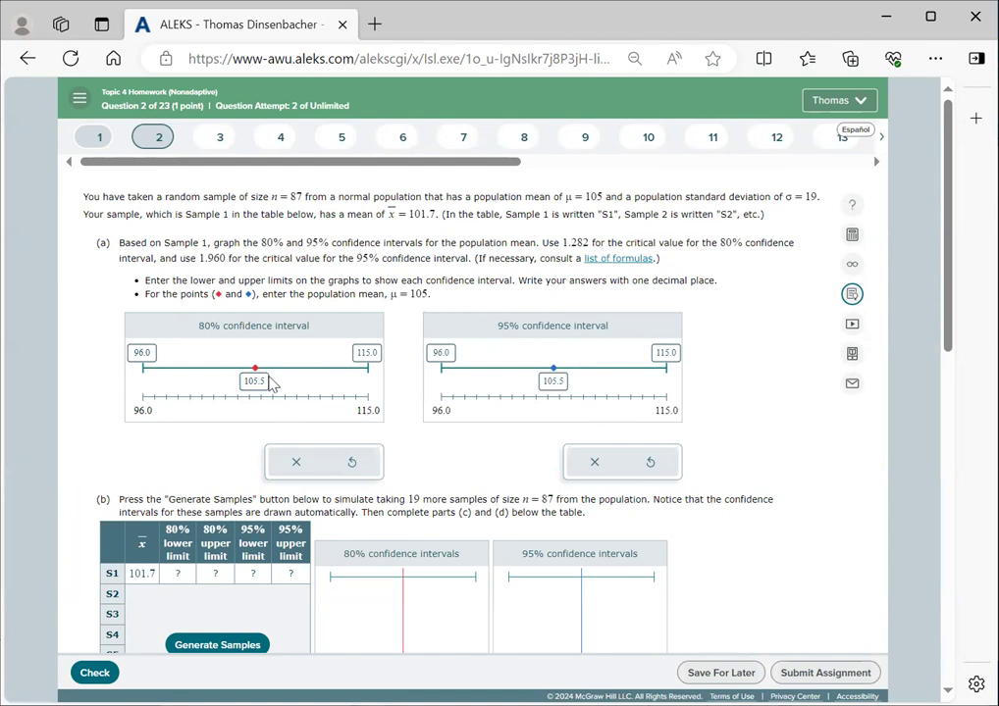
- Set the population mean point to 105 on both the 80% and 95% confidence interval graphs in part (a)
{"action": "double_click", "coordinate": [257, 381]}
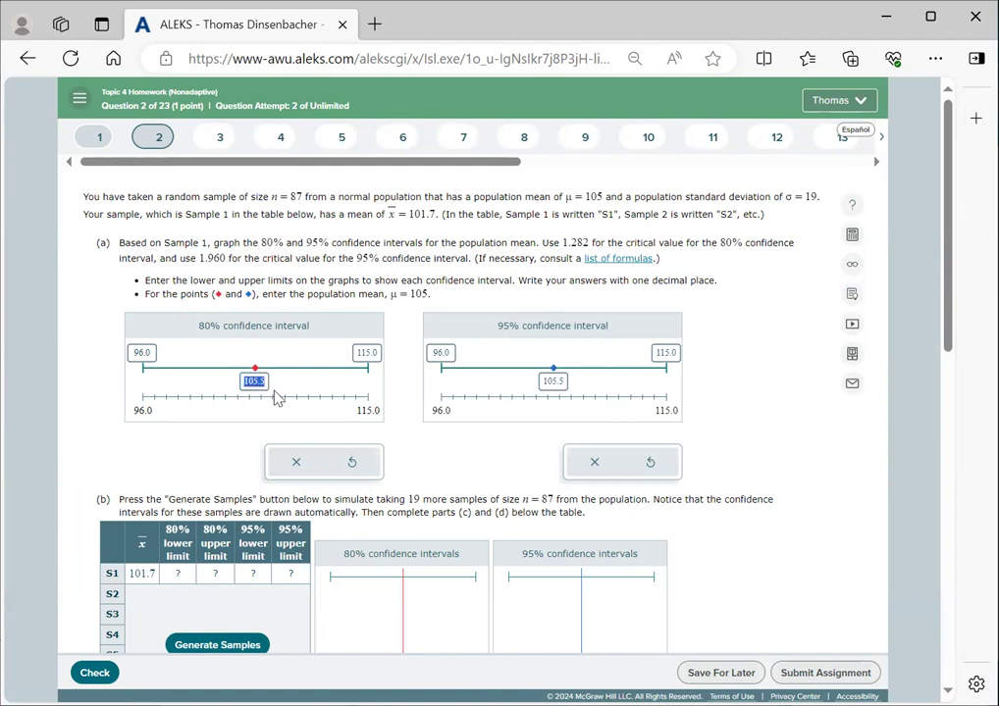
{"action": "type", "text": "105"}
{"action": "left_click_drag", "start_coordinate": [542, 381], "coordinate": [562, 381]}
{"action": "type", "text": "105"}
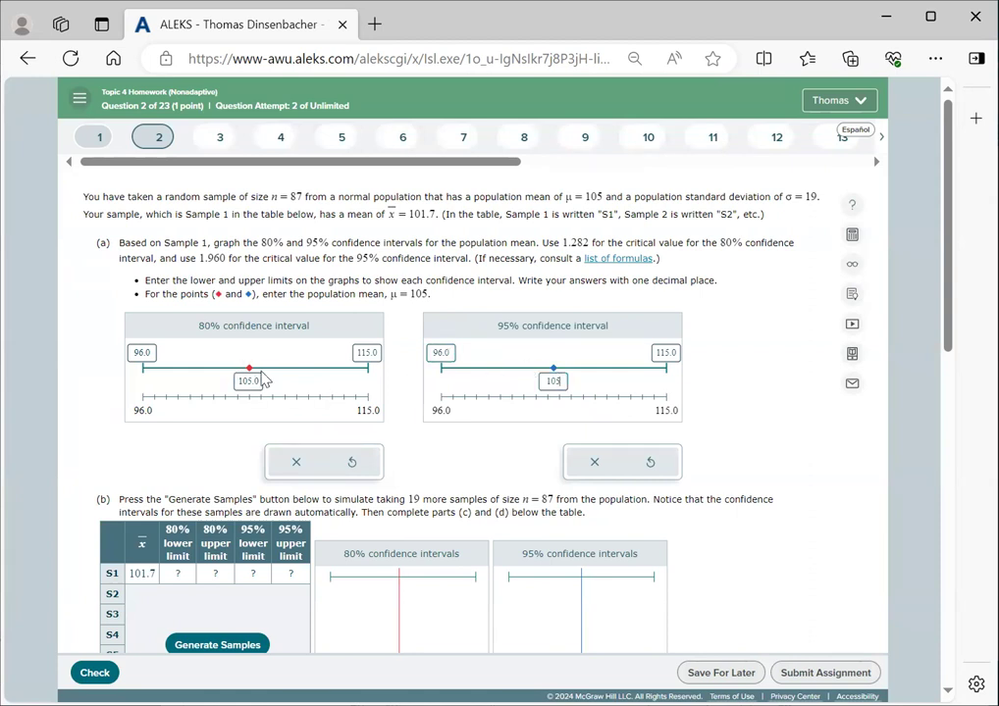
{"action": "left_click", "coordinate": [274, 361]}
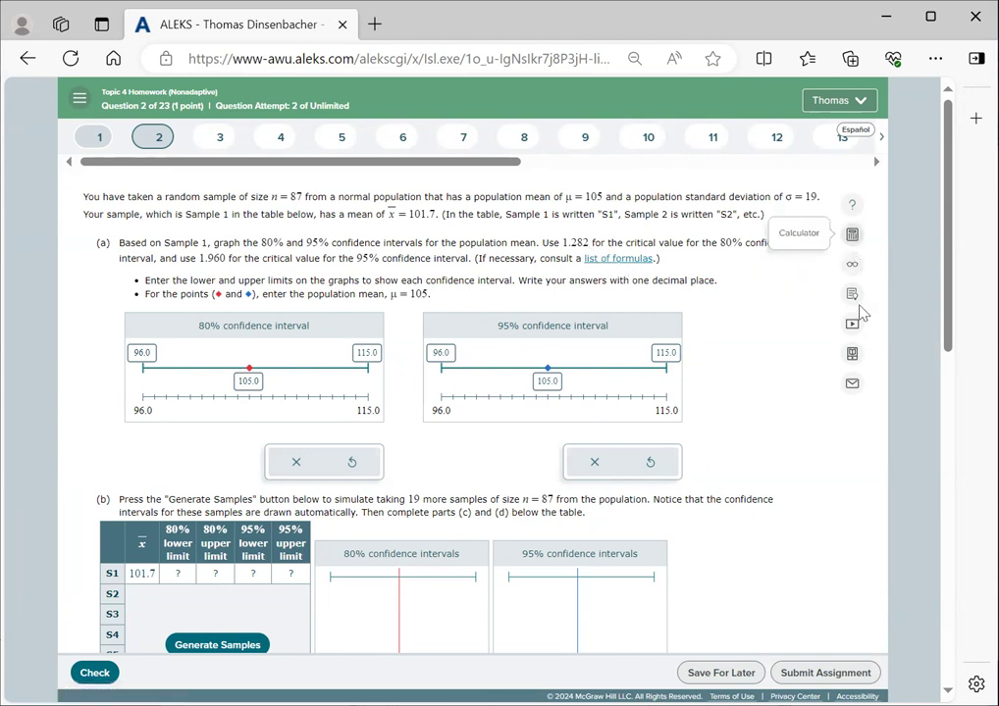
- Open the calculator, move it clear of the problem statement, and enter 101.7 ± 1.282 for the 80% interval
{"action": "left_click", "coordinate": [852, 236]}
{"action": "left_click_drag", "start_coordinate": [717, 212], "coordinate": [774, 289]}
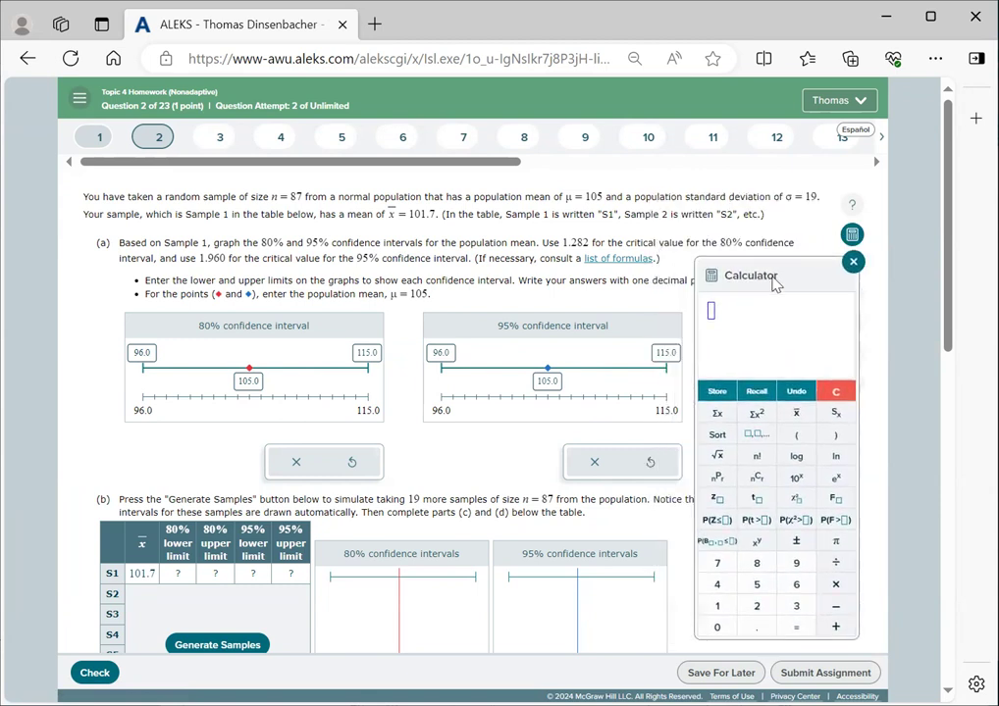
{"action": "left_click", "coordinate": [717, 606]}
{"action": "left_click", "coordinate": [719, 628]}
{"action": "left_click", "coordinate": [717, 606]}
{"action": "left_click", "coordinate": [754, 627]}
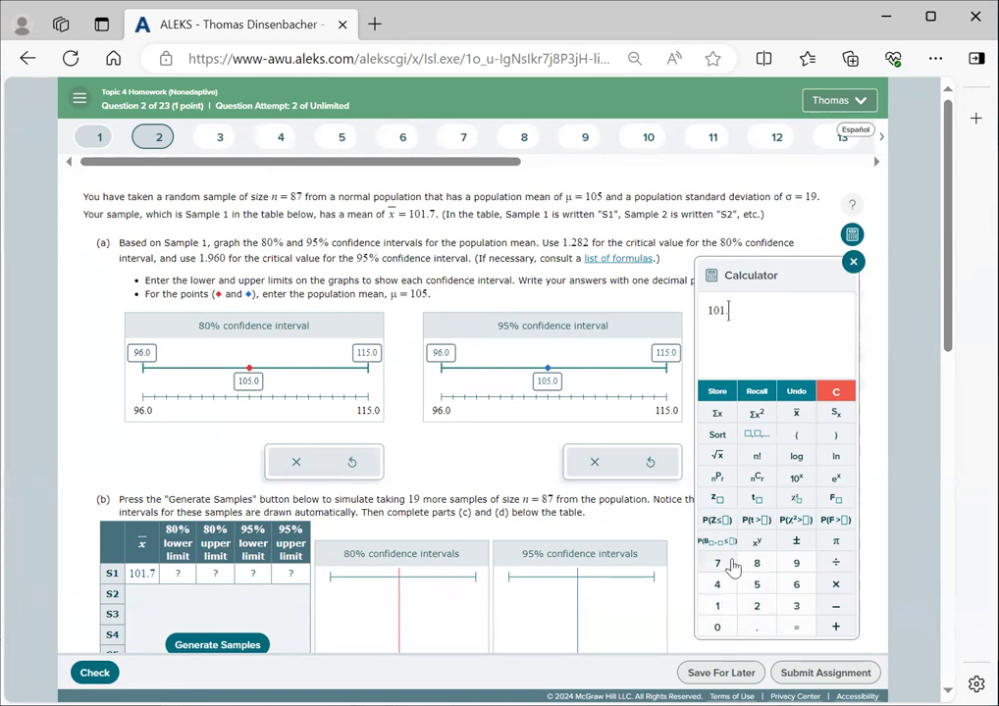
{"action": "left_click", "coordinate": [721, 563]}
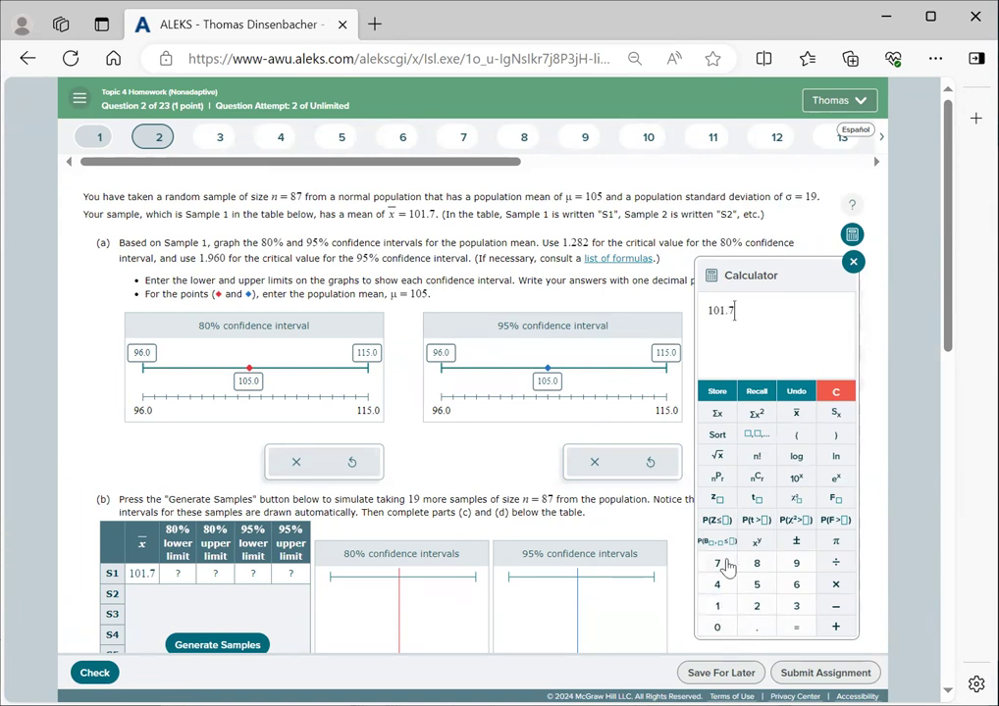
{"action": "left_click", "coordinate": [798, 543]}
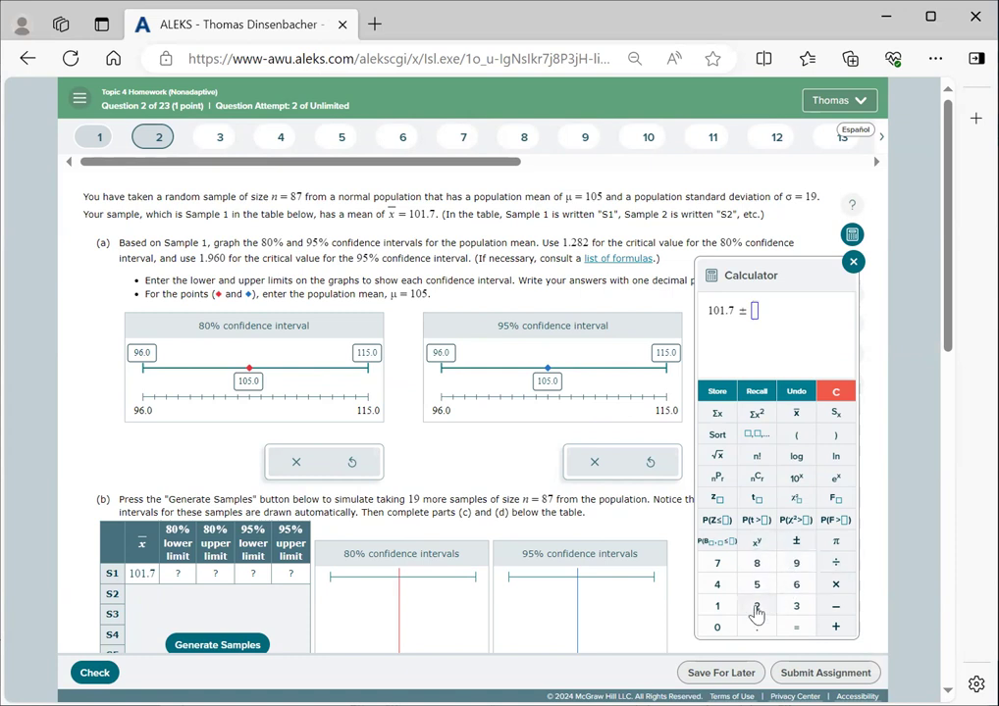
{"action": "left_click", "coordinate": [716, 608]}
{"action": "left_click", "coordinate": [756, 627]}
{"action": "left_click", "coordinate": [756, 606]}
{"action": "left_click", "coordinate": [756, 564]}
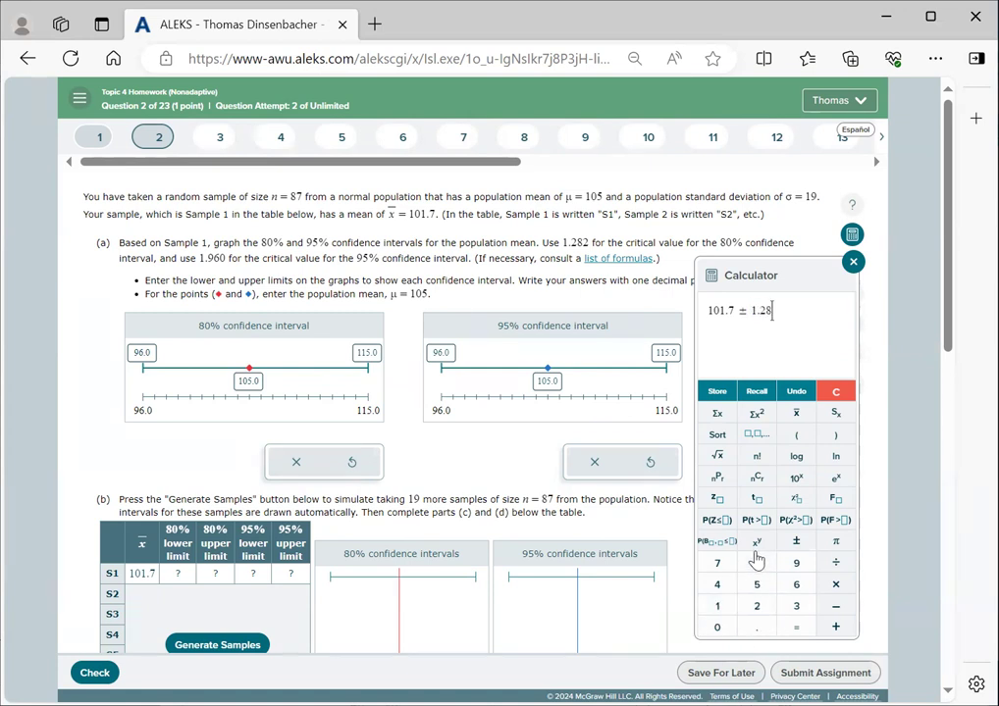
{"action": "left_click", "coordinate": [757, 607]}
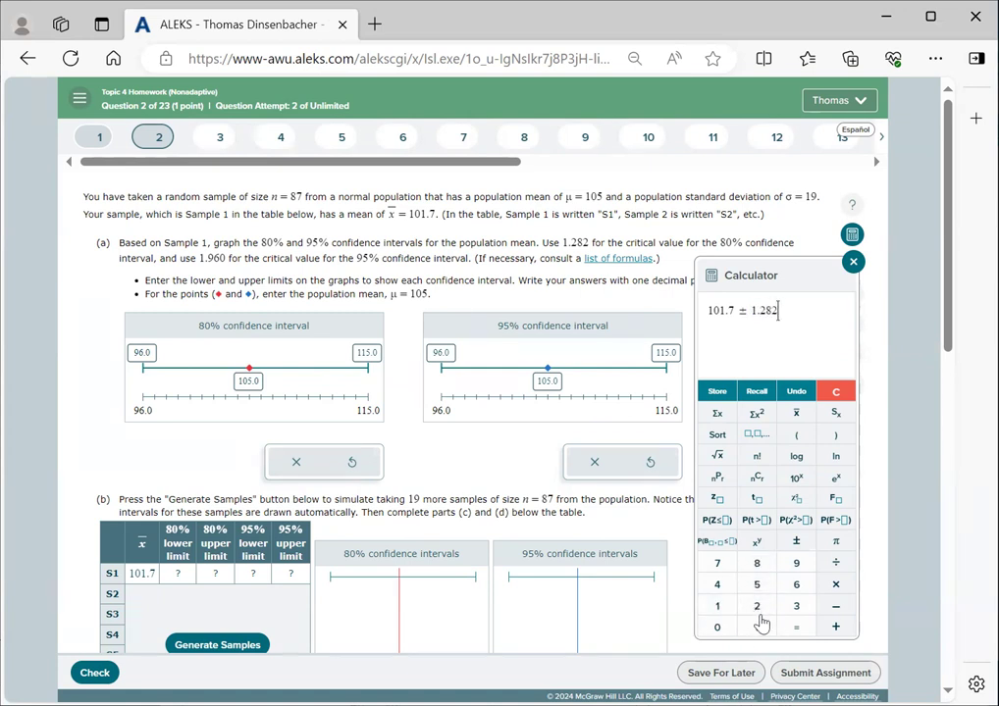
- Complete the calculator expression with × (19/√87) and evaluate it to read both 80% confidence limits
{"action": "left_click", "coordinate": [834, 586]}
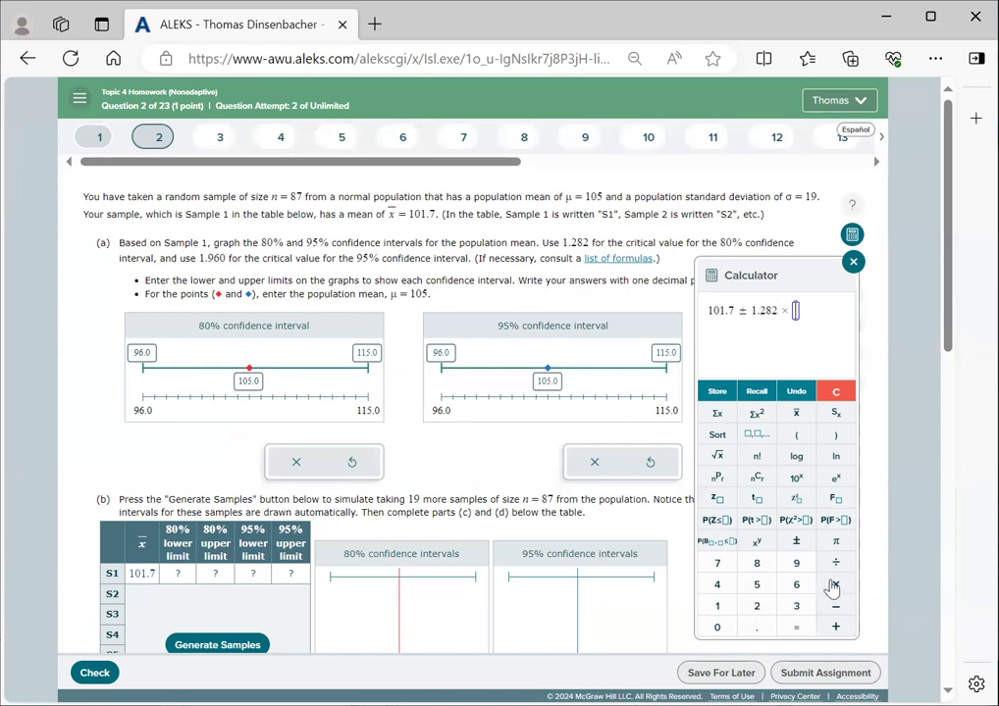
{"action": "left_click", "coordinate": [796, 439]}
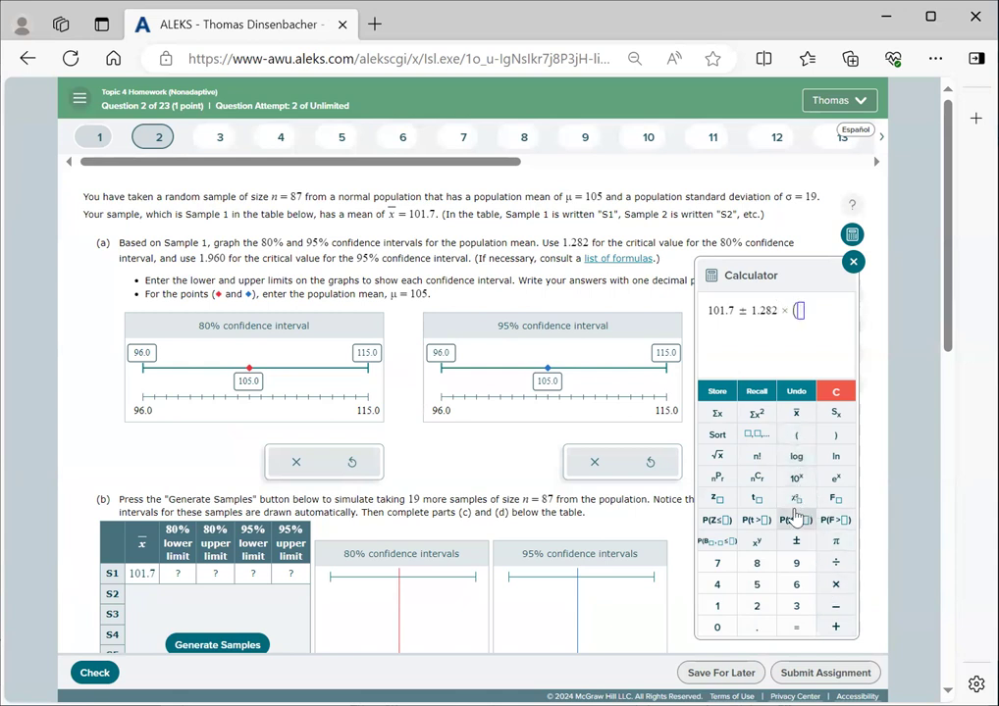
{"action": "left_click", "coordinate": [717, 606]}
{"action": "left_click", "coordinate": [796, 563]}
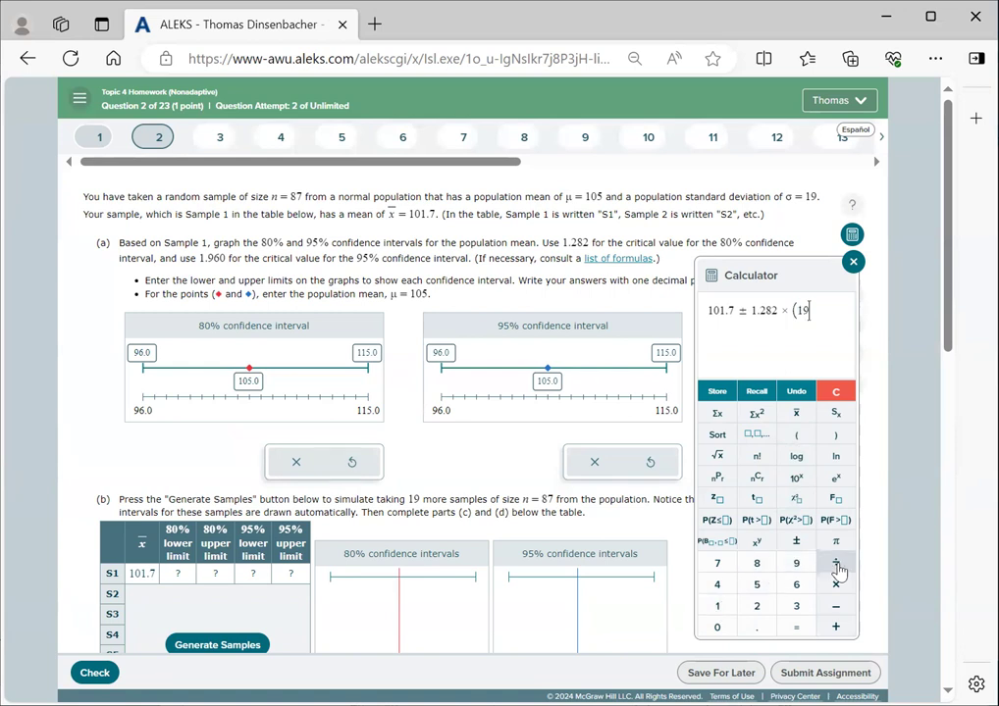
{"action": "left_click", "coordinate": [836, 563]}
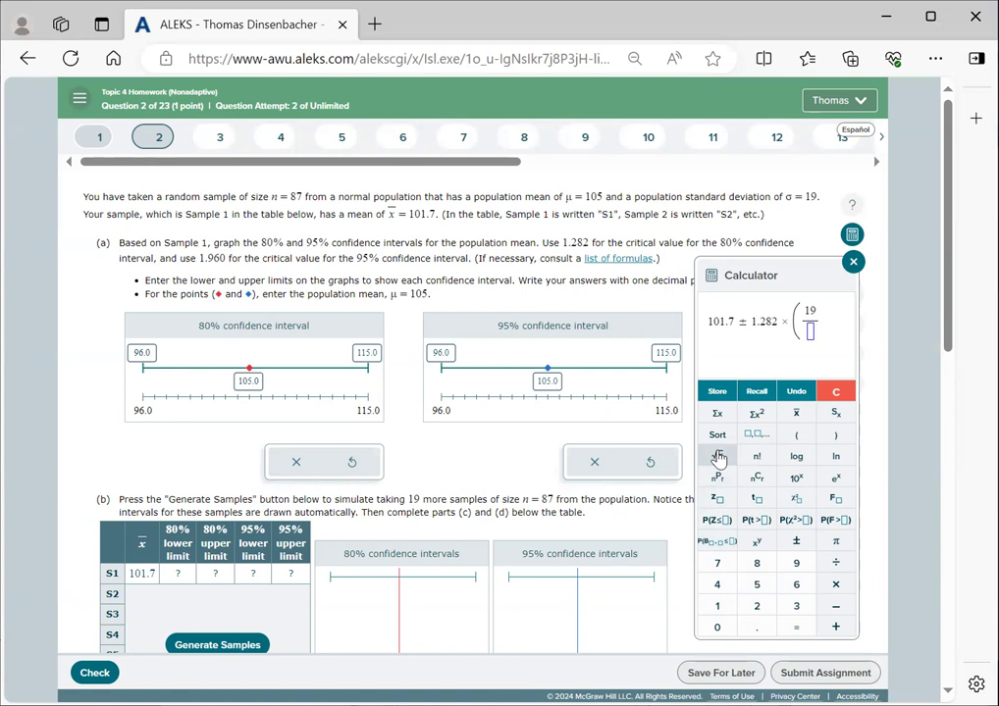
{"action": "left_click", "coordinate": [719, 457]}
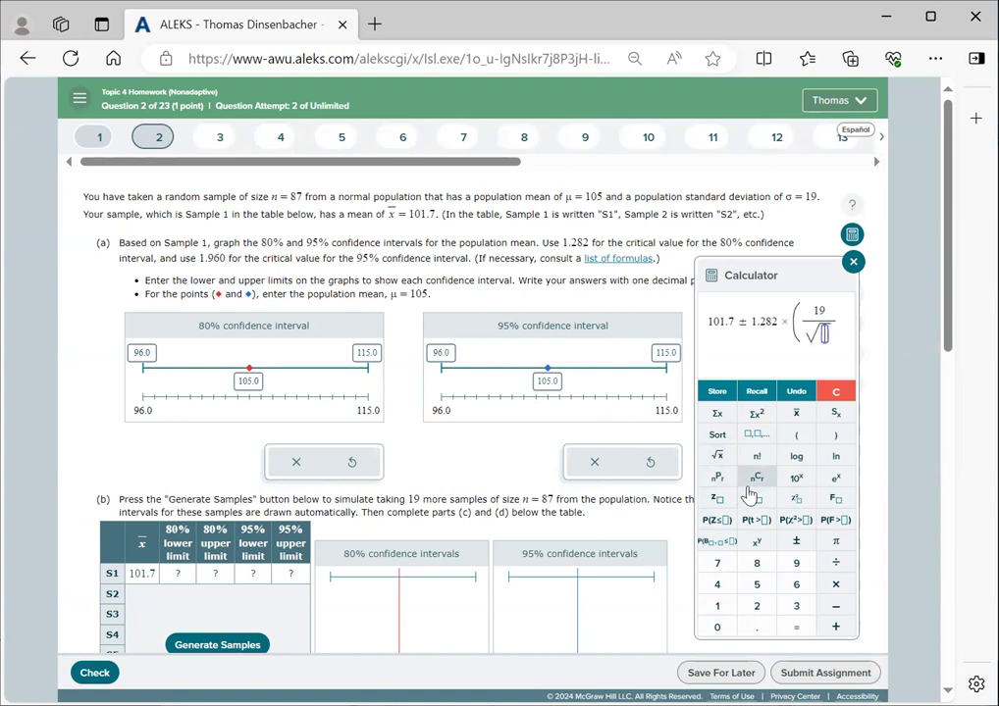
{"action": "left_click", "coordinate": [757, 567]}
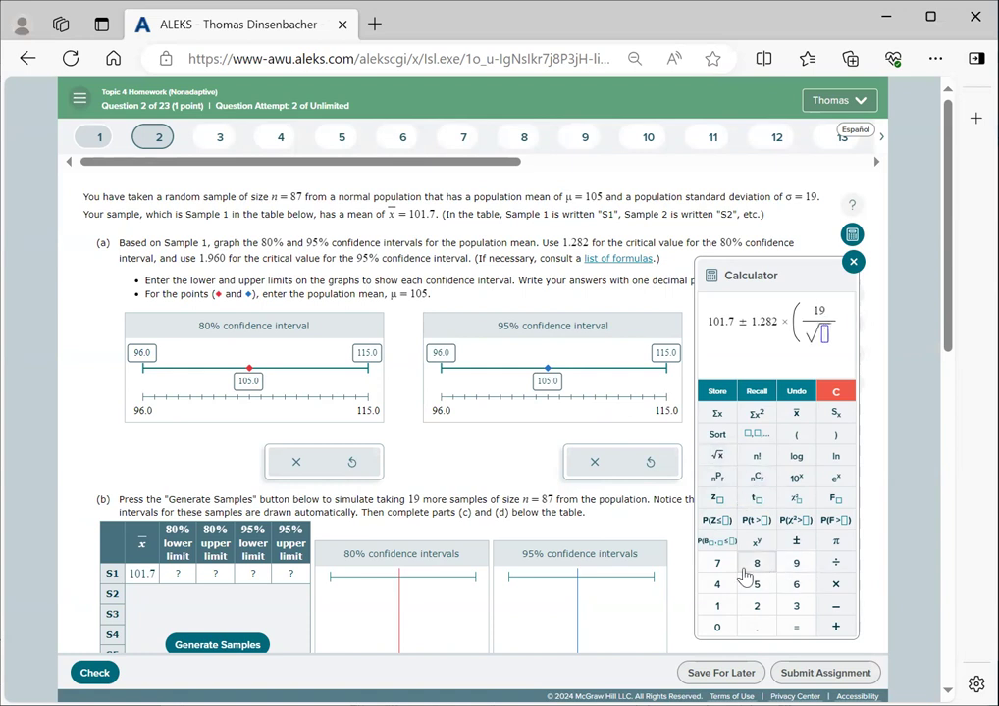
{"action": "left_click", "coordinate": [718, 567]}
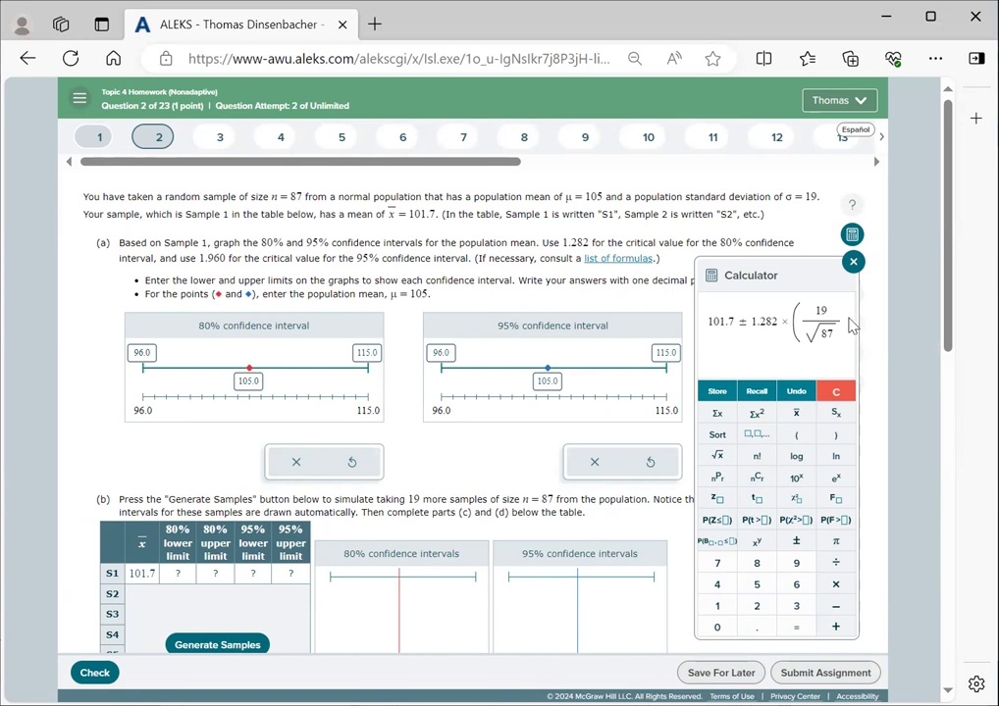
{"action": "left_click", "coordinate": [832, 435]}
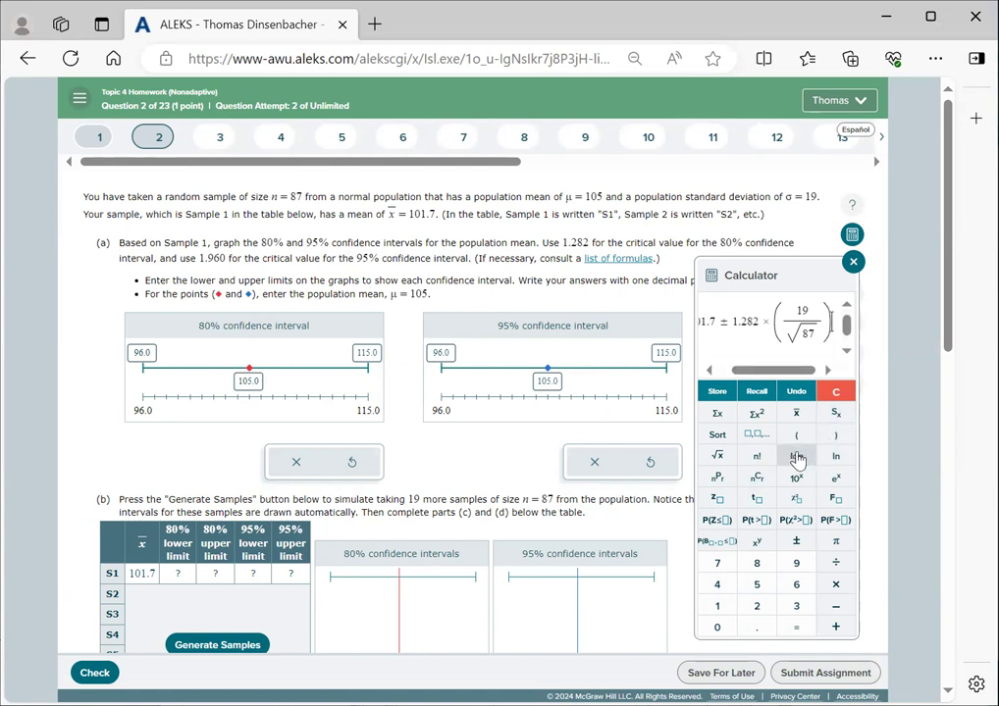
{"action": "left_click", "coordinate": [796, 629]}
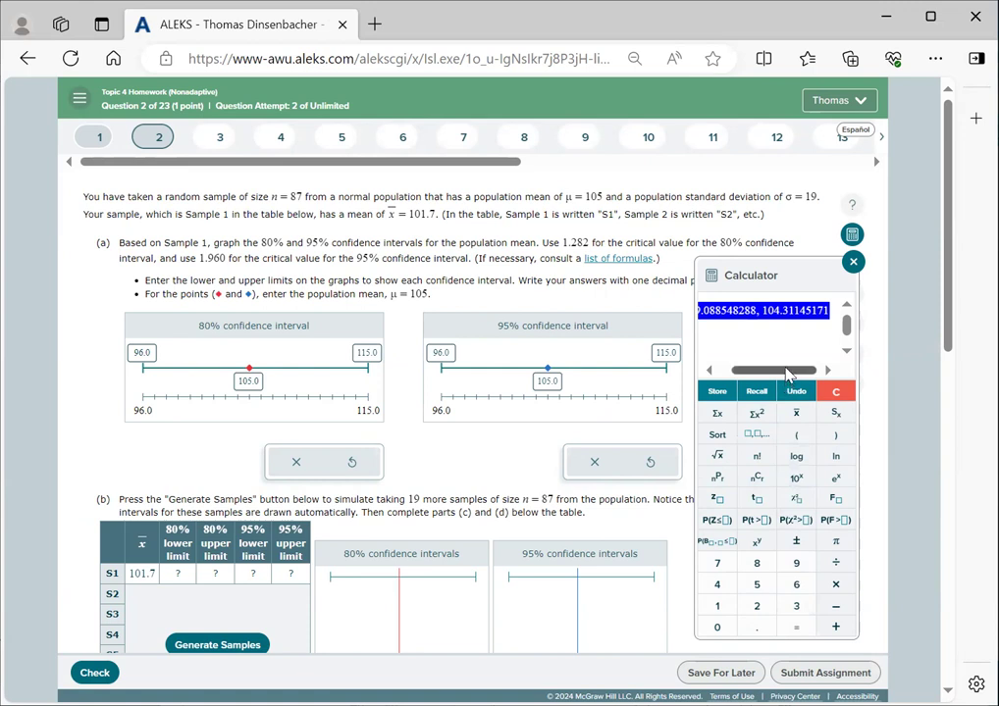
{"action": "left_click_drag", "start_coordinate": [788, 372], "coordinate": [775, 377]}
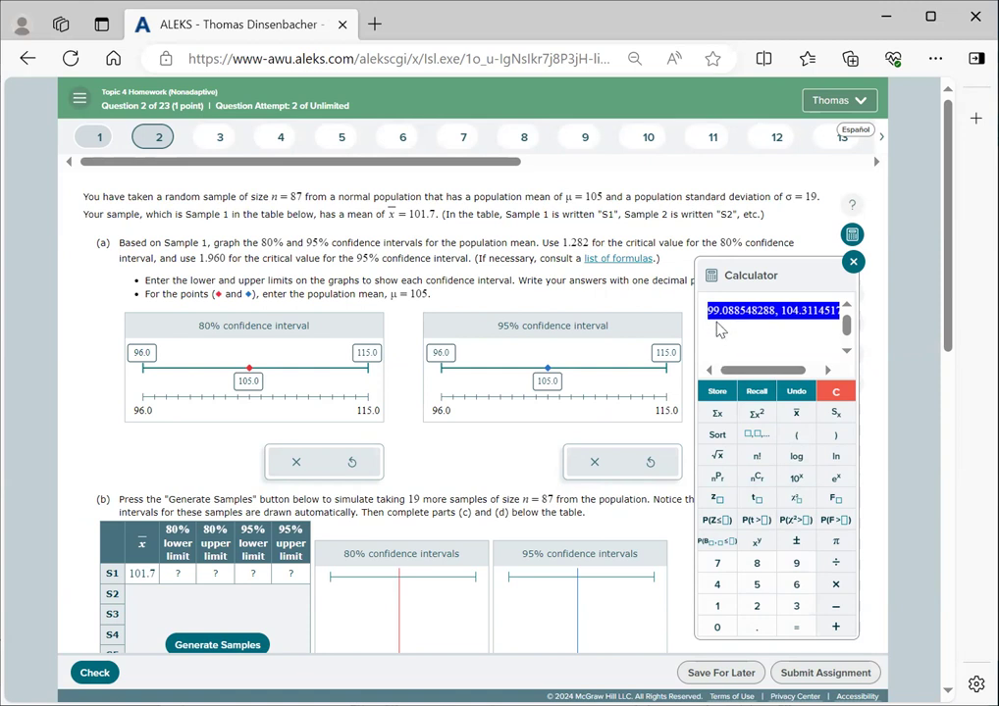
- Set the 80% confidence interval graph's lower limit to 99.1 and upper limit to 104.3, and close the calculator
{"action": "left_click", "coordinate": [152, 356]}
{"action": "double_click", "coordinate": [152, 356]}
{"action": "type", "text": "99.1"}
{"action": "double_click", "coordinate": [365, 353]}
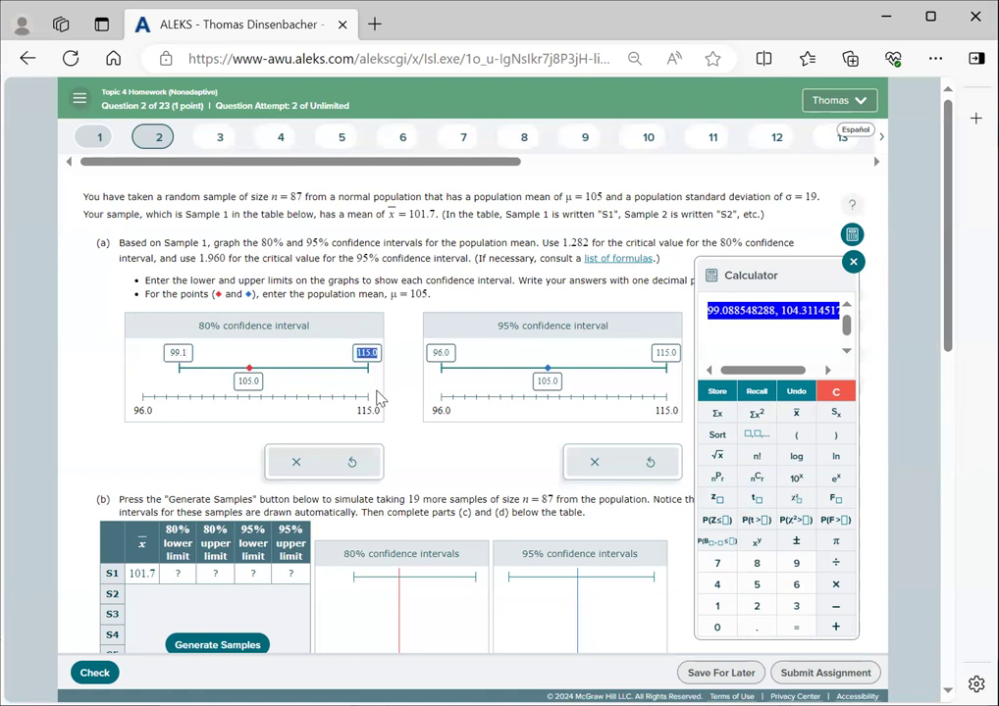
{"action": "type", "text": "104.3"}
{"action": "key", "text": "Return"}
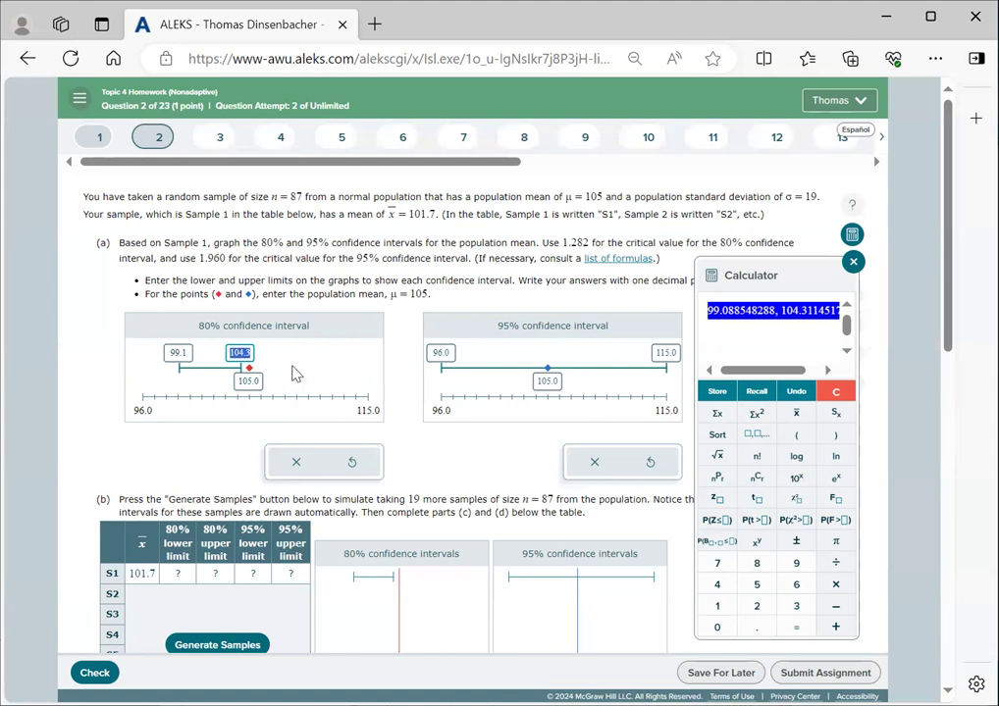
{"action": "left_click", "coordinate": [342, 375]}
{"action": "left_click", "coordinate": [853, 261]}
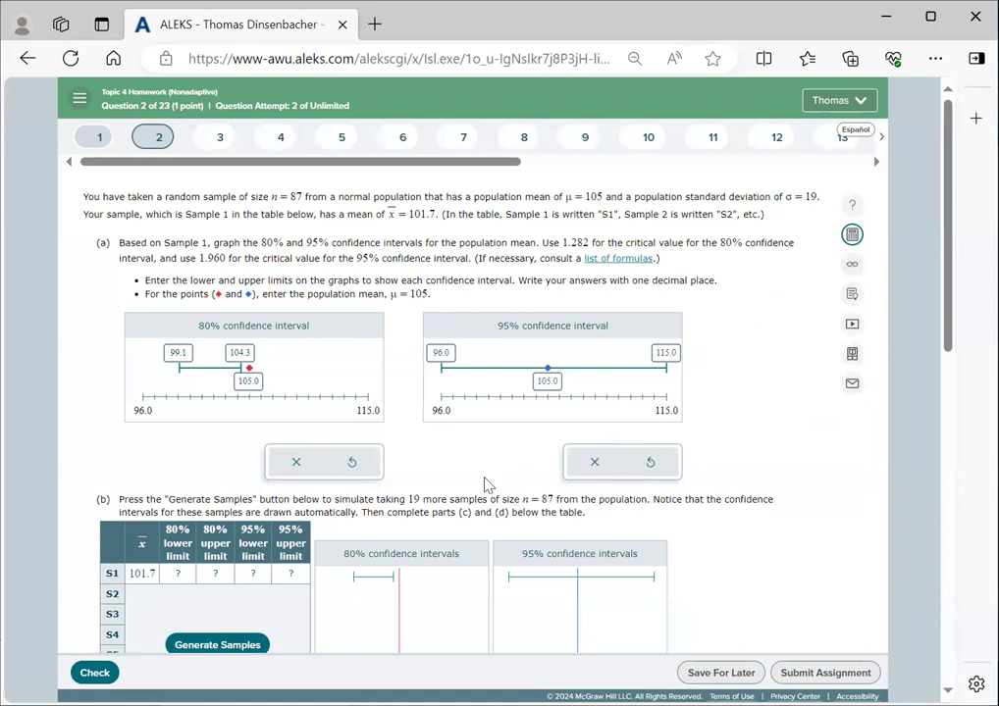
{"action": "scroll", "coordinate": [434, 403], "scroll_direction": "down", "scroll_amount": 2}
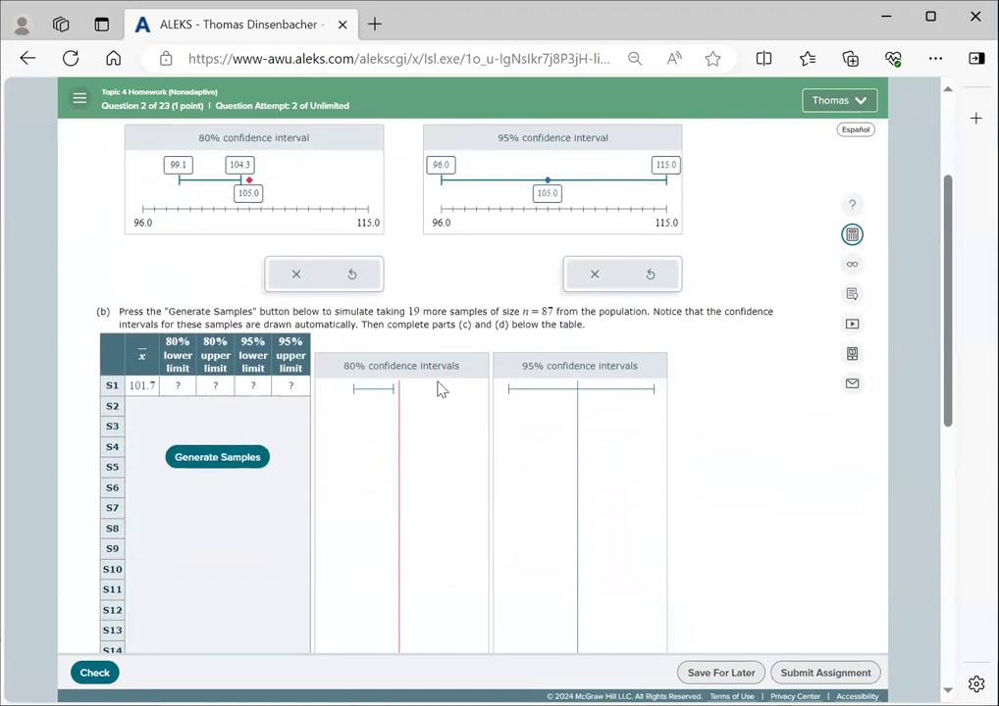
{"action": "scroll", "coordinate": [712, 446], "scroll_direction": "up", "scroll_amount": 2}
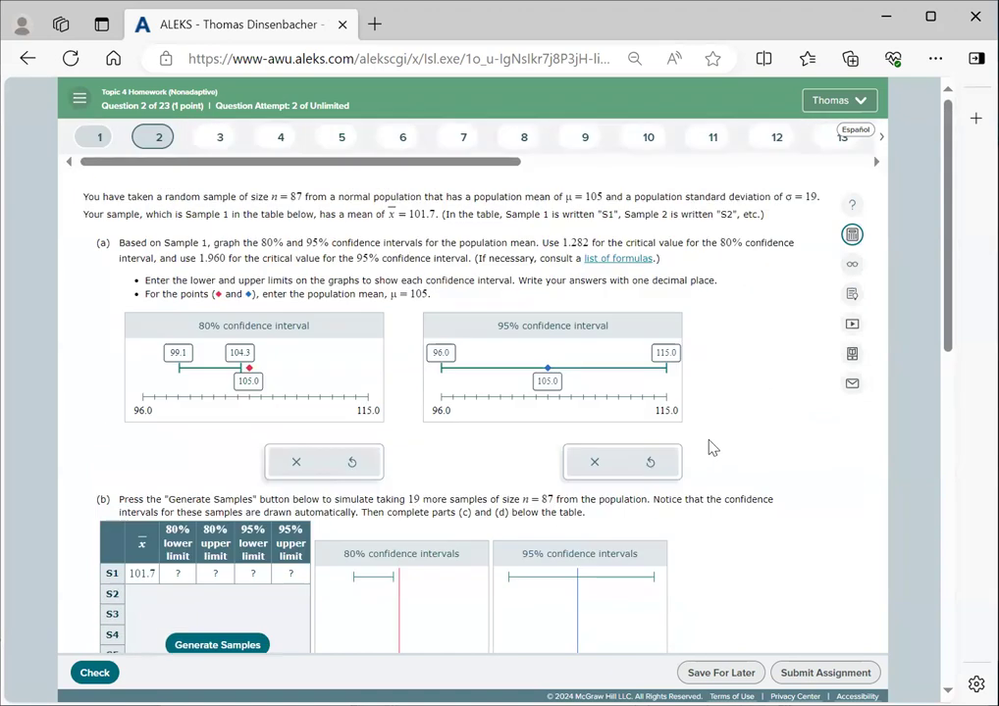